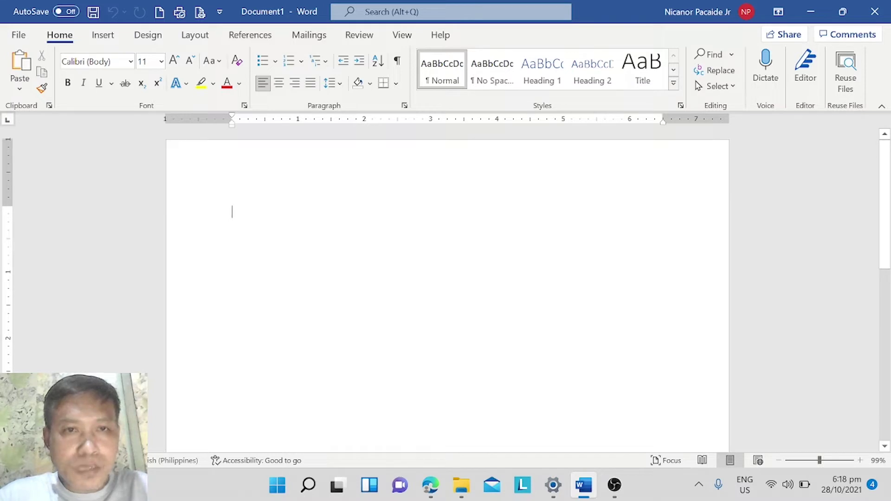
# Generate ten paragraphs of filler text with =rand(10,10) and return to the top of the page
pyautogui.write('=rand(10,10')
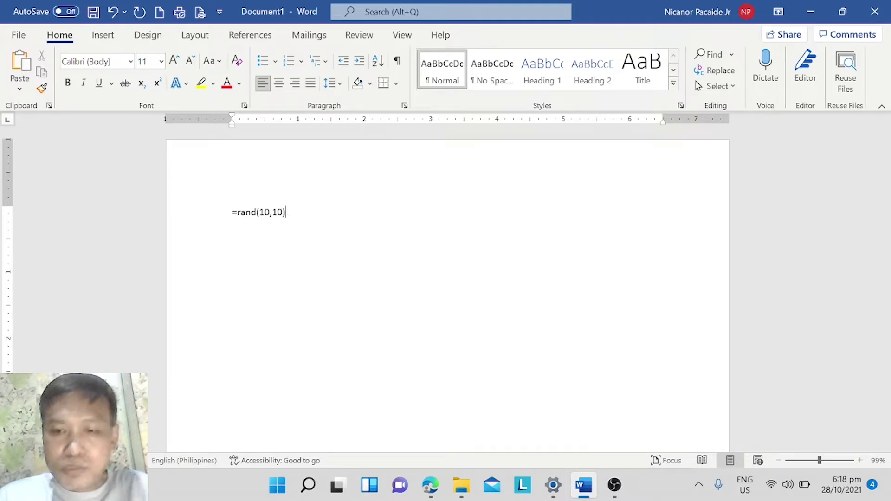
pyautogui.press('Return')
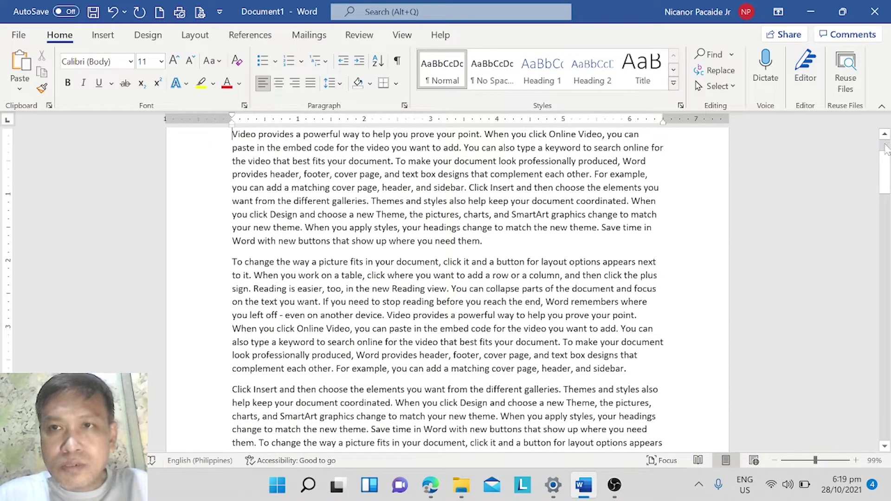
pyautogui.scroll(2, 885, 137)
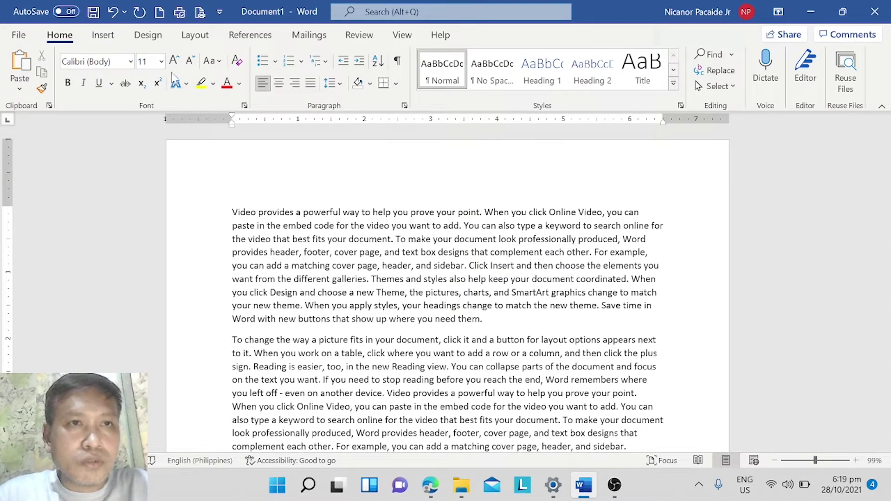
# Insert the 'infront of text' picture from the Downloads folder at the top of the document
pyautogui.click(105, 35)
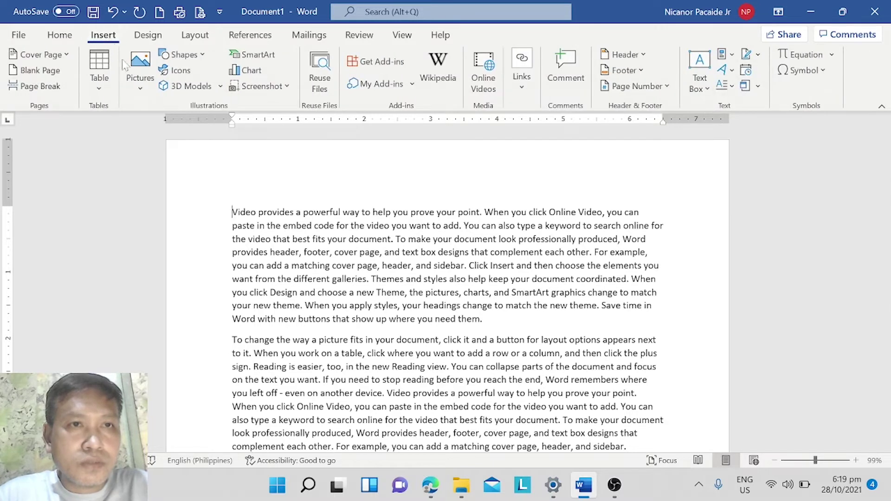
pyautogui.click(138, 85)
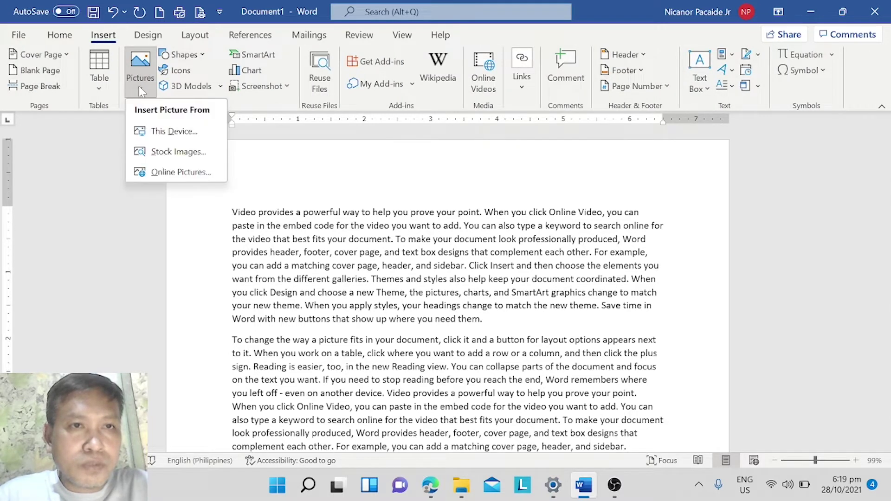
pyautogui.click(172, 131)
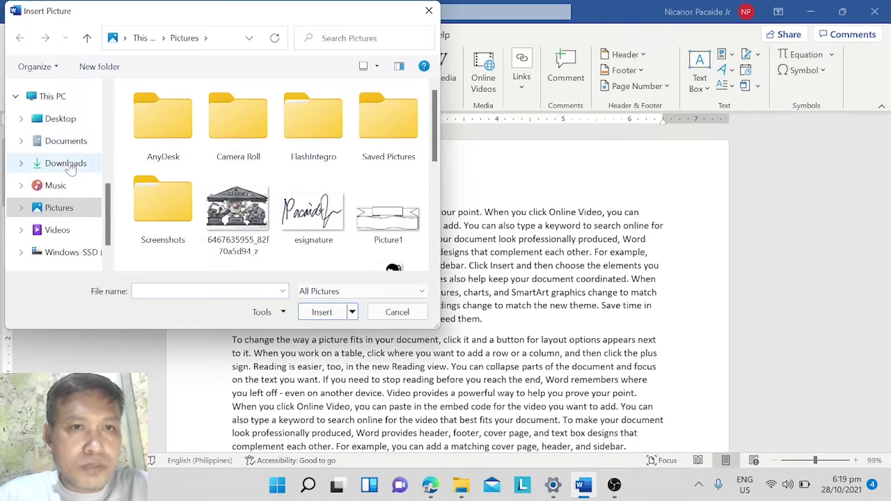
pyautogui.click(70, 165)
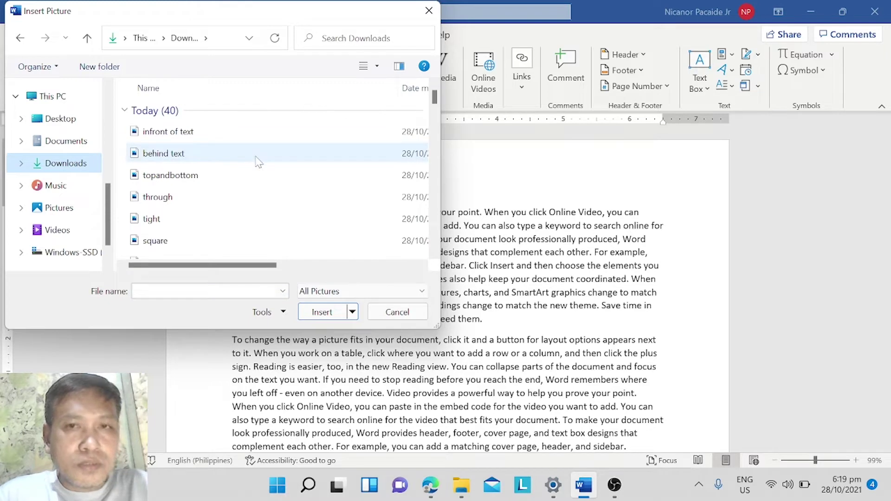
pyautogui.click(200, 133)
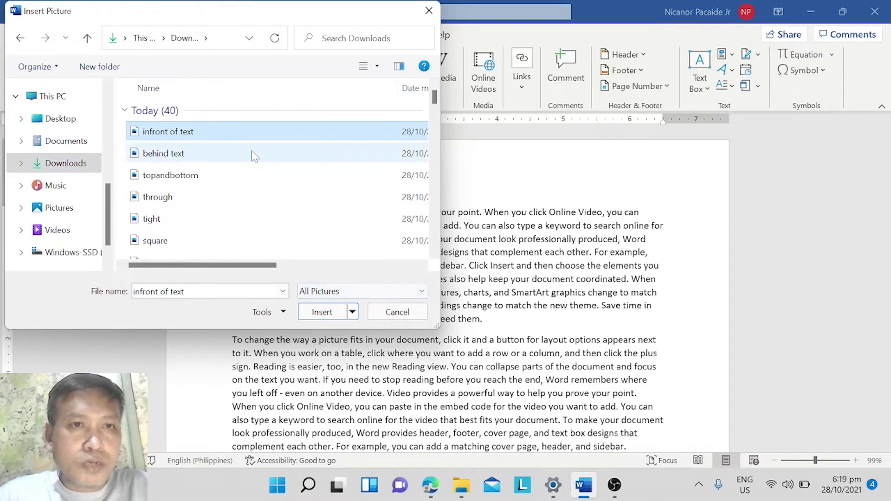
pyautogui.click(328, 313)
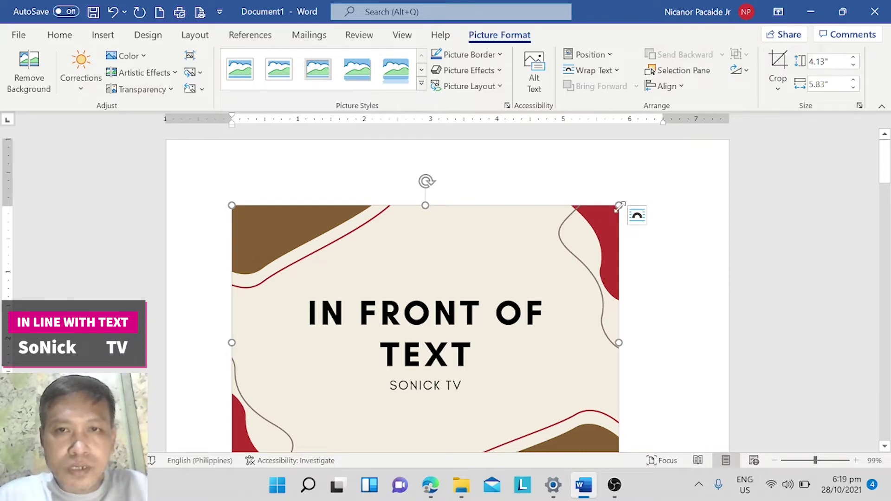
# Resize the IN FRONT OF TEXT picture to about 2.03 by 2.86 inches and reselect it
pyautogui.moveTo(619, 207); pyautogui.dragTo(456, 310)
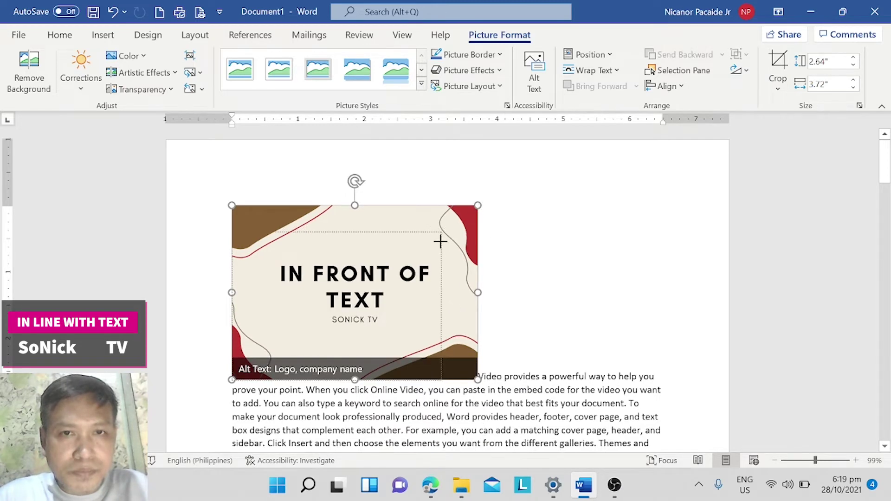
pyautogui.moveTo(478, 208); pyautogui.dragTo(422, 259)
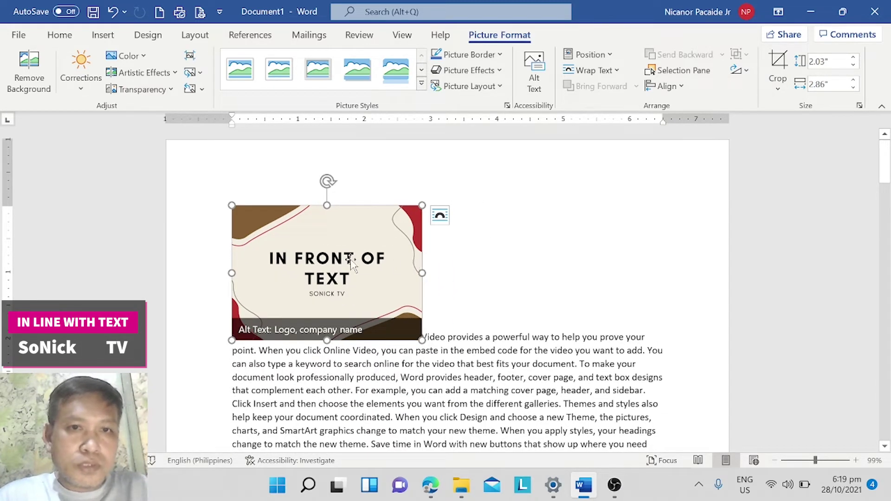
pyautogui.press('Escape')
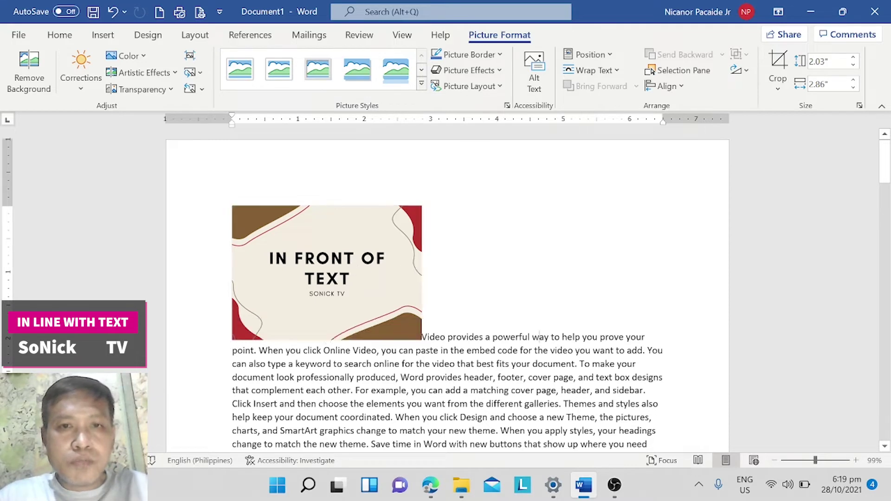
pyautogui.click(367, 277)
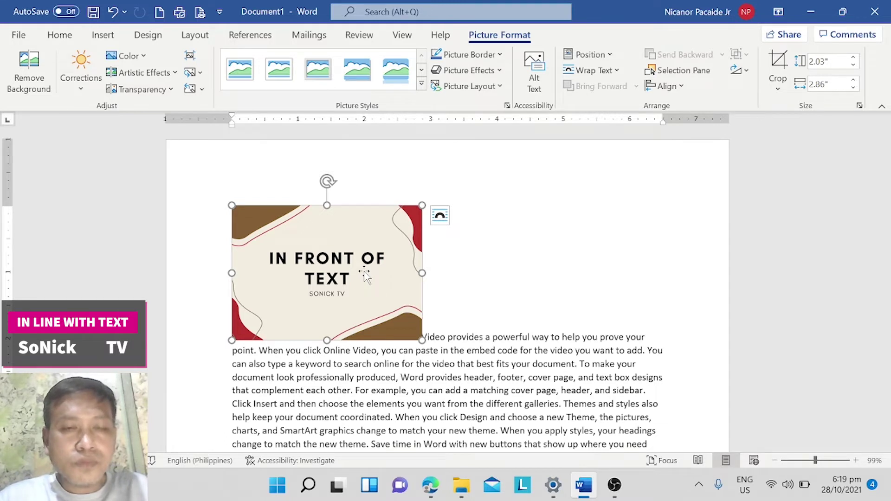
pyautogui.click(440, 215)
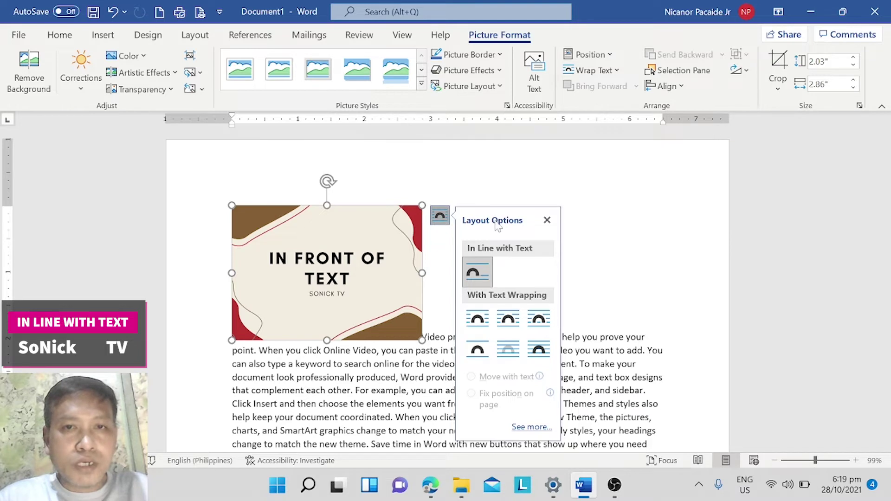
pyautogui.click(438, 278)
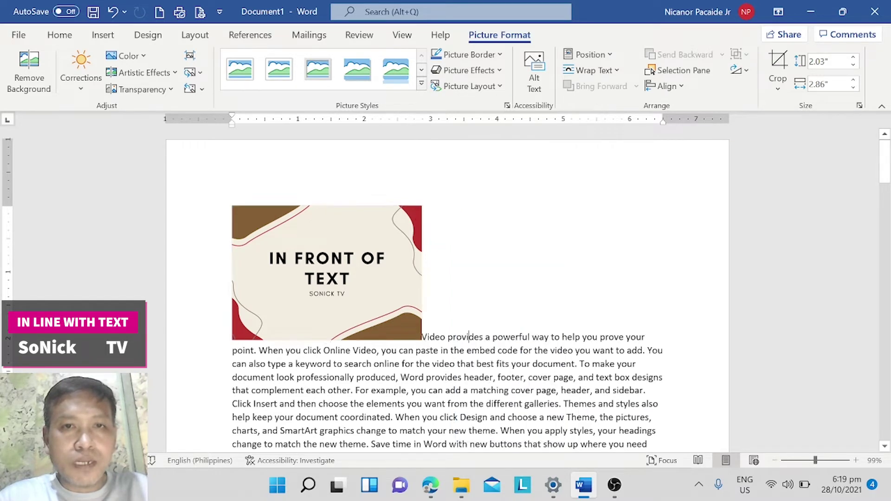
pyautogui.click(360, 274)
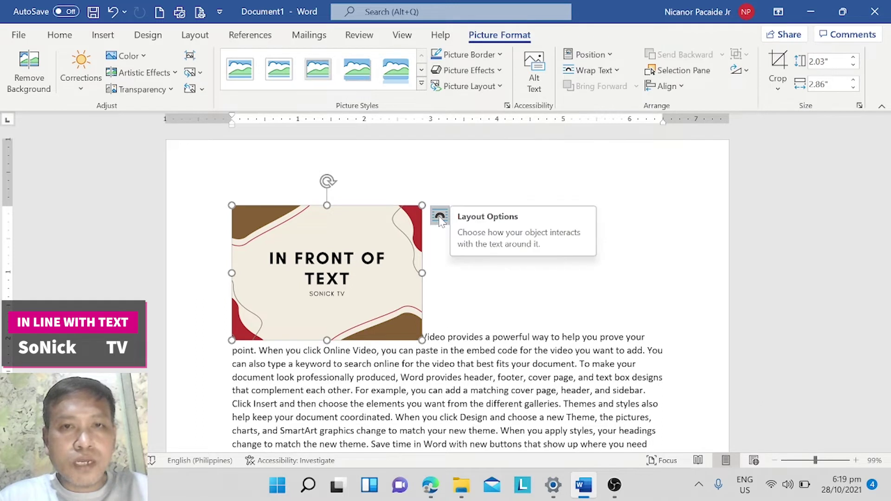
pyautogui.click(440, 216)
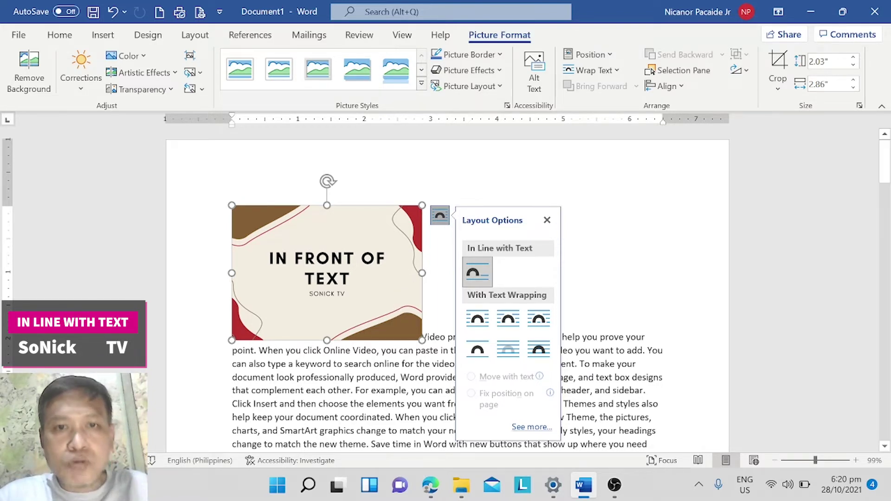
pyautogui.press('Escape')
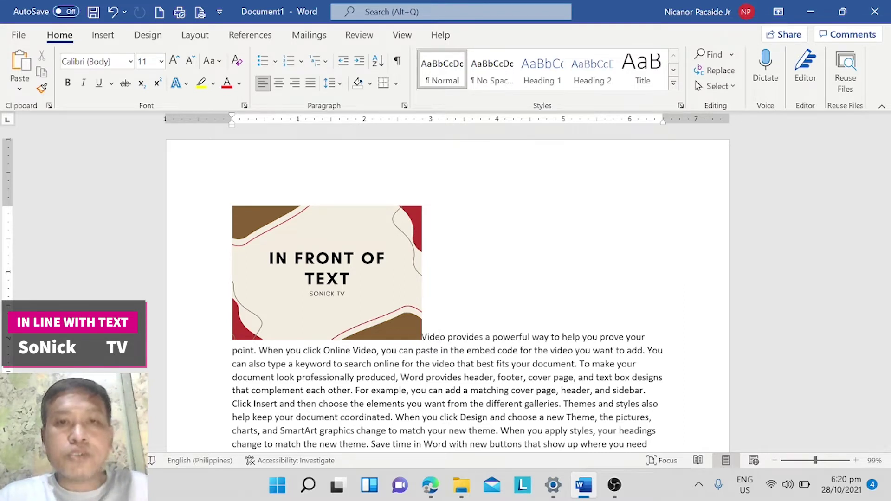
# Move the picture into the first paragraph, just below its opening line
pyautogui.click(328, 277)
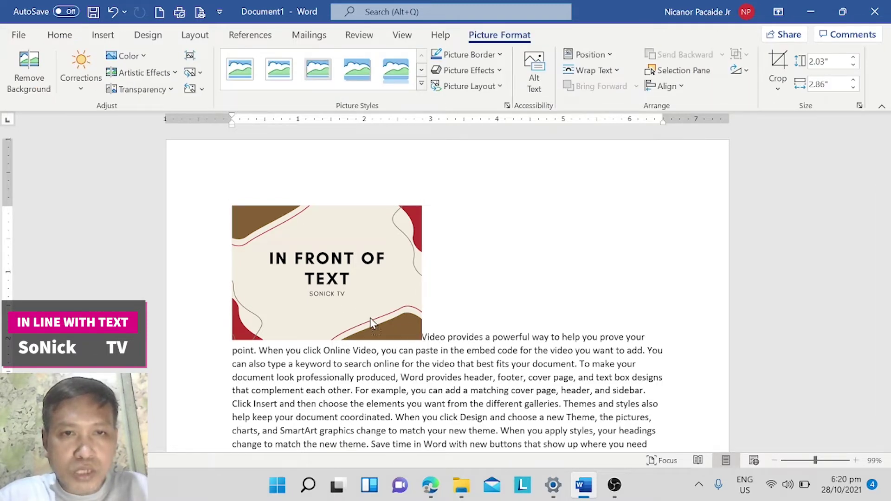
pyautogui.moveTo(457, 378); pyautogui.dragTo(455, 376)
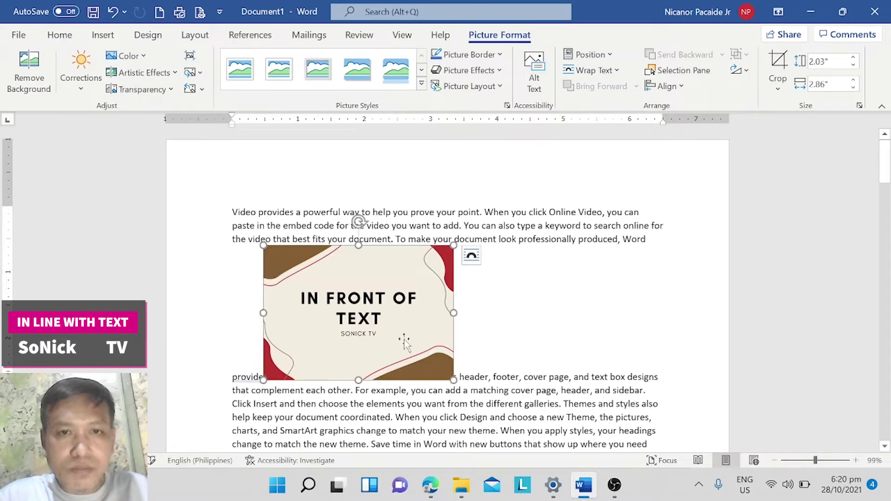
pyautogui.moveTo(404, 343); pyautogui.dragTo(542, 273)
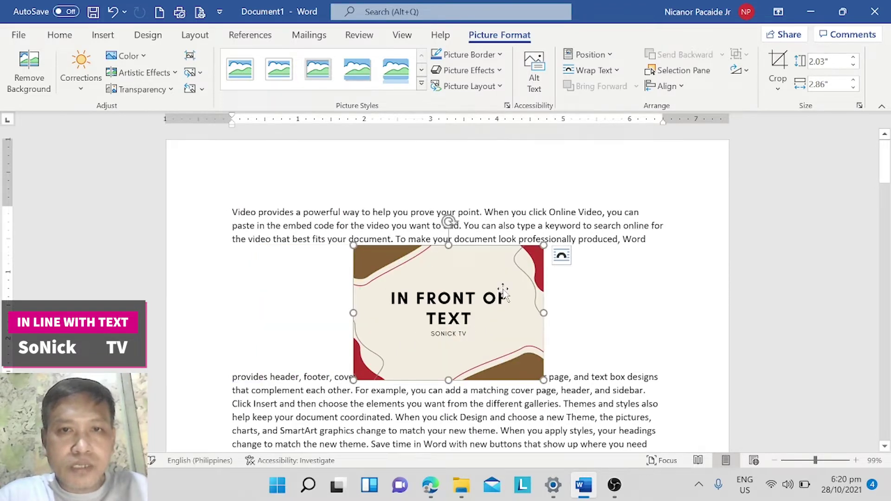
pyautogui.moveTo(485, 301); pyautogui.dragTo(489, 405)
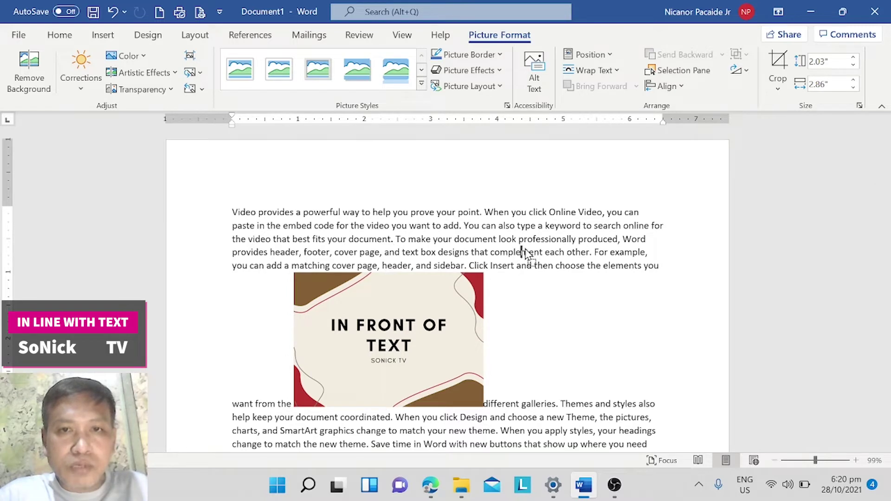
pyautogui.moveTo(396, 369); pyautogui.dragTo(529, 250)
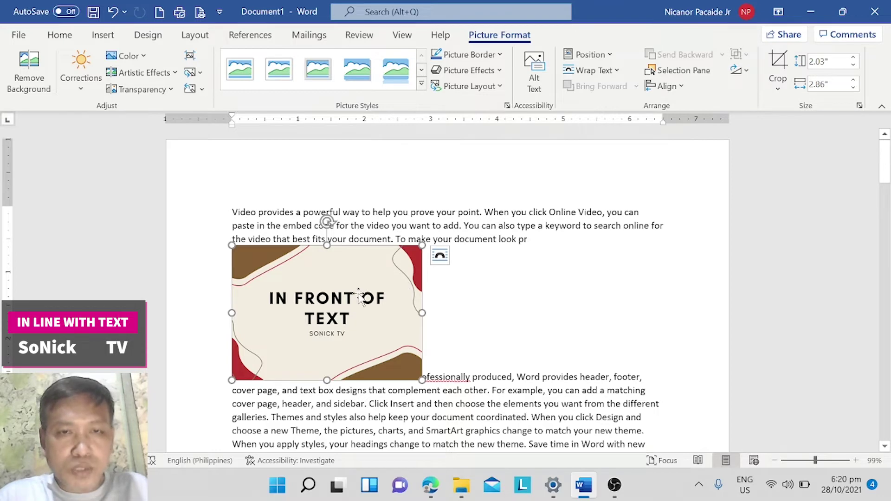
pyautogui.moveTo(352, 297); pyautogui.dragTo(344, 240)
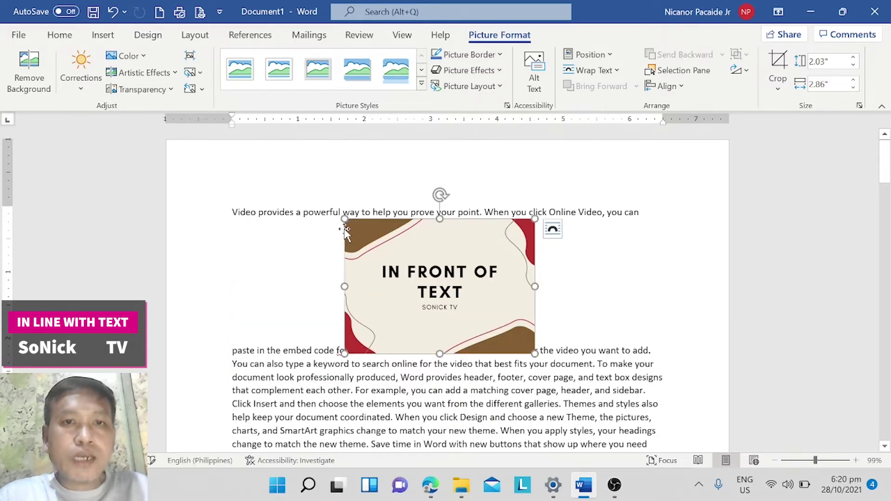
# Verify the picture's In Line with Text layout and shift it to the left margin
pyautogui.click(553, 230)
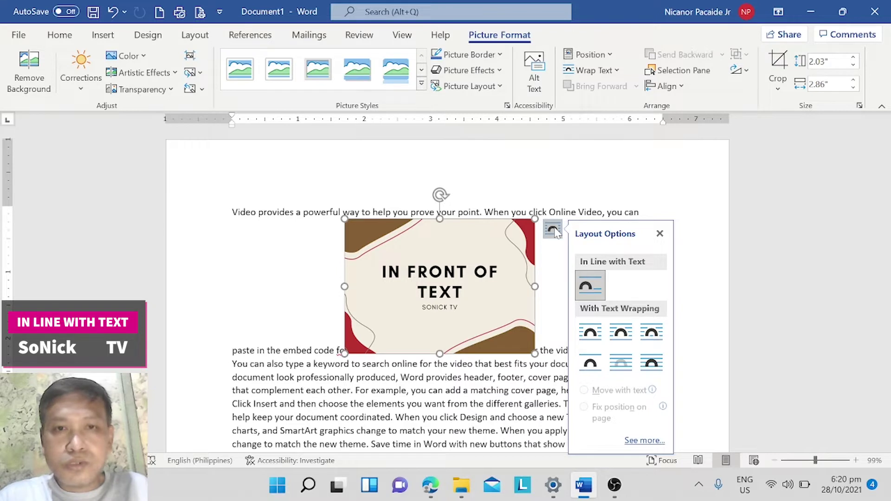
pyautogui.click(468, 274)
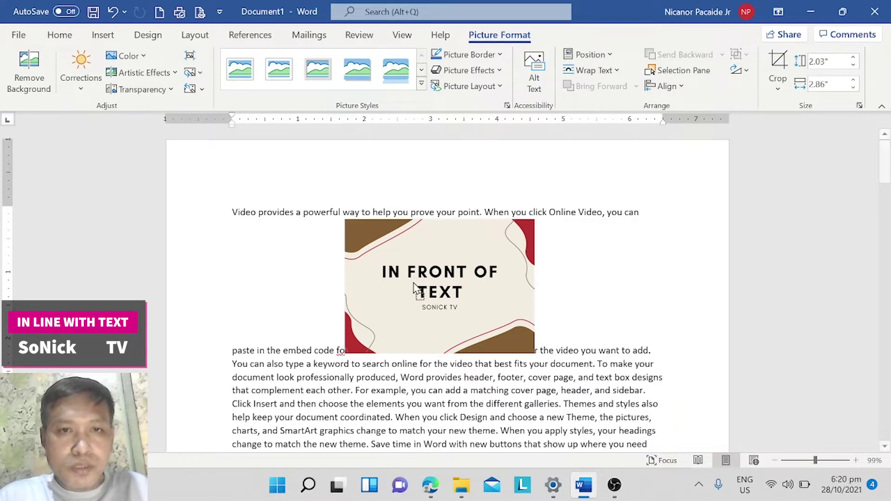
pyautogui.click(367, 293)
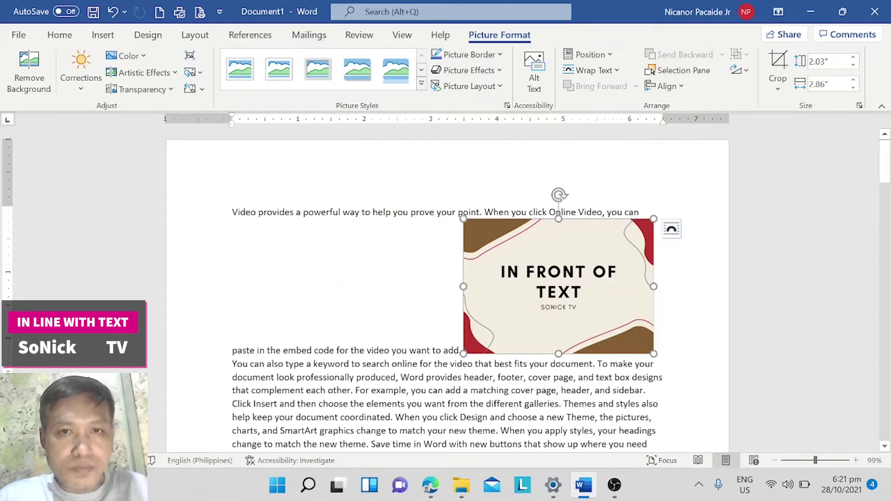
pyautogui.moveTo(509, 288); pyautogui.dragTo(234, 284)
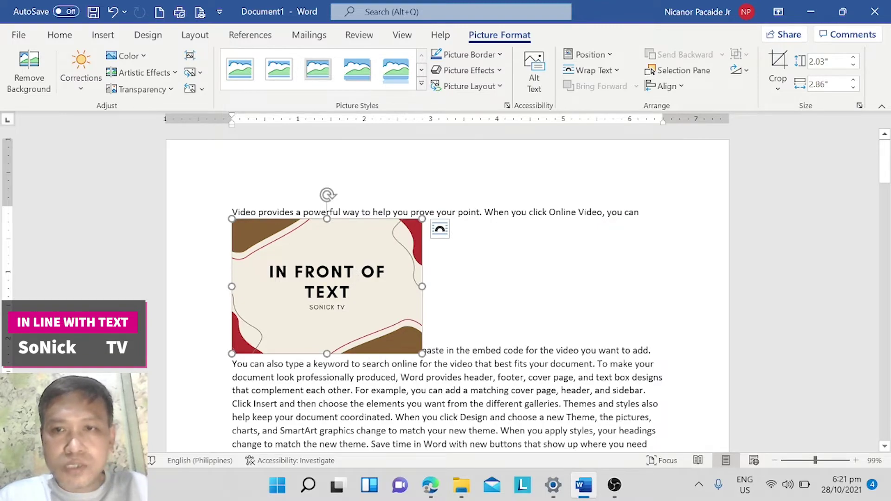
pyautogui.click(887, 371)
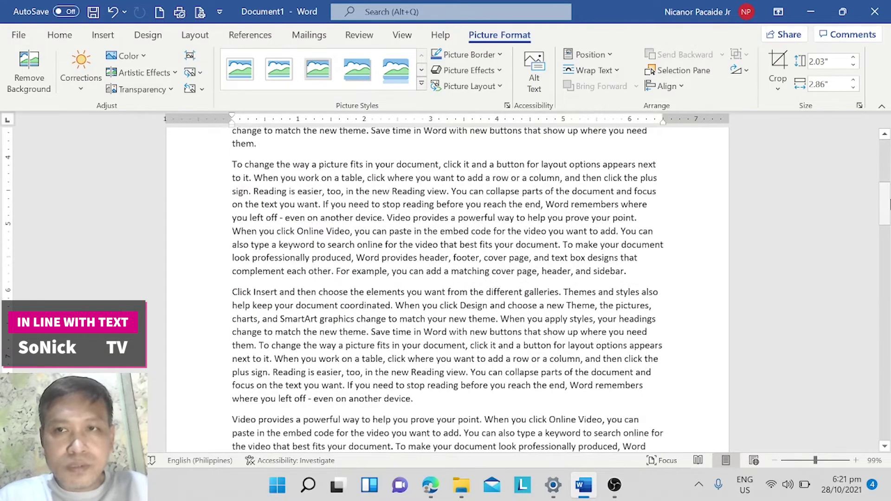
pyautogui.click(887, 172)
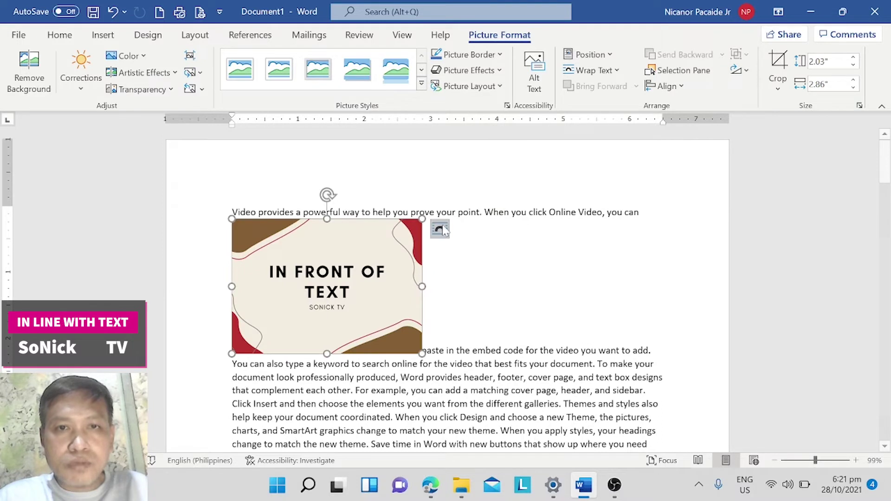
pyautogui.click(440, 230)
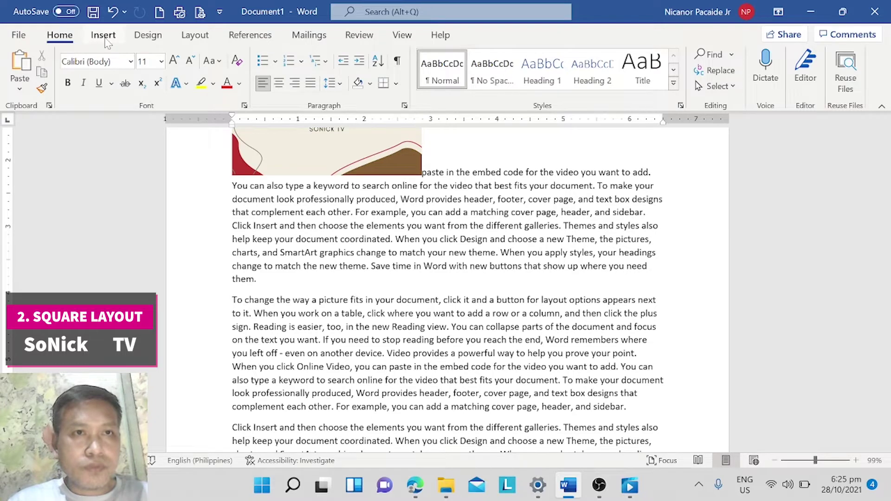
# Insert the 'square' picture from Downloads at the start of the 'To change the way a picture fits' paragraph
pyautogui.click(106, 40)
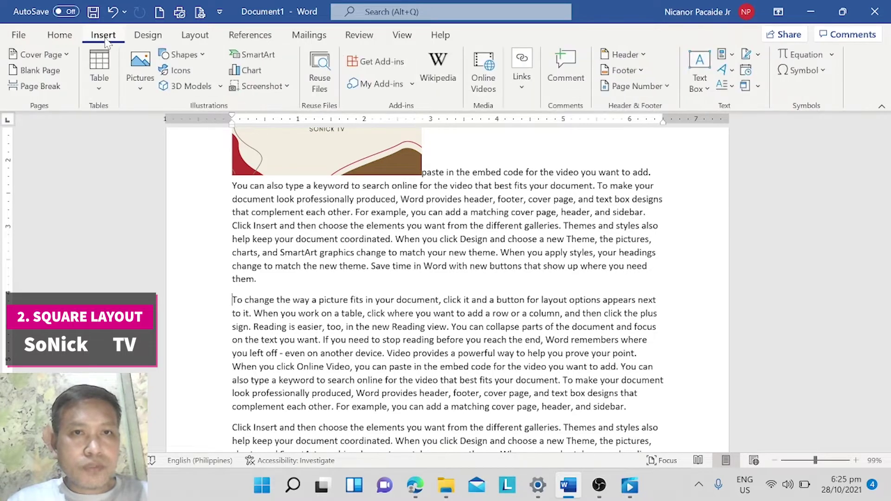
pyautogui.click(140, 90)
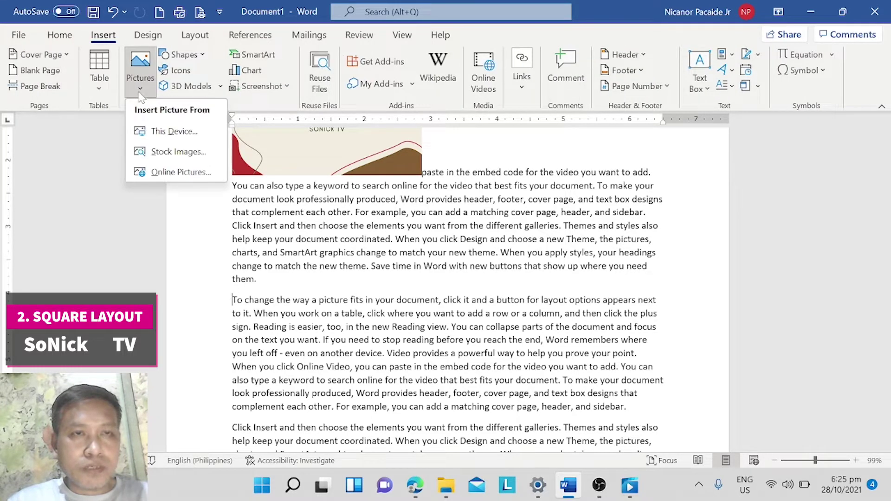
pyautogui.click(173, 132)
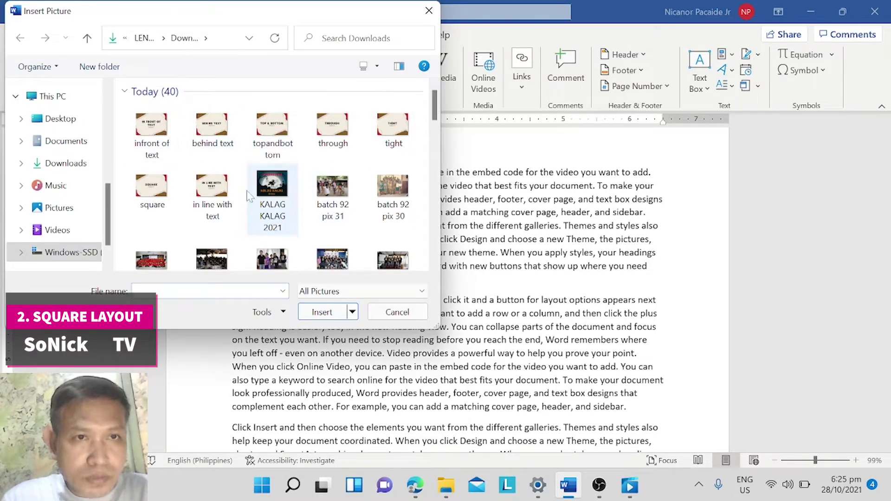
pyautogui.click(147, 187)
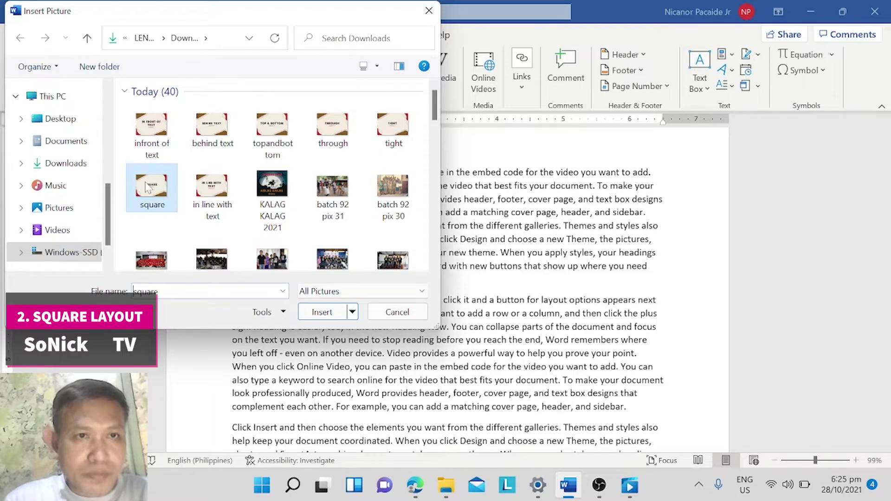
pyautogui.click(320, 313)
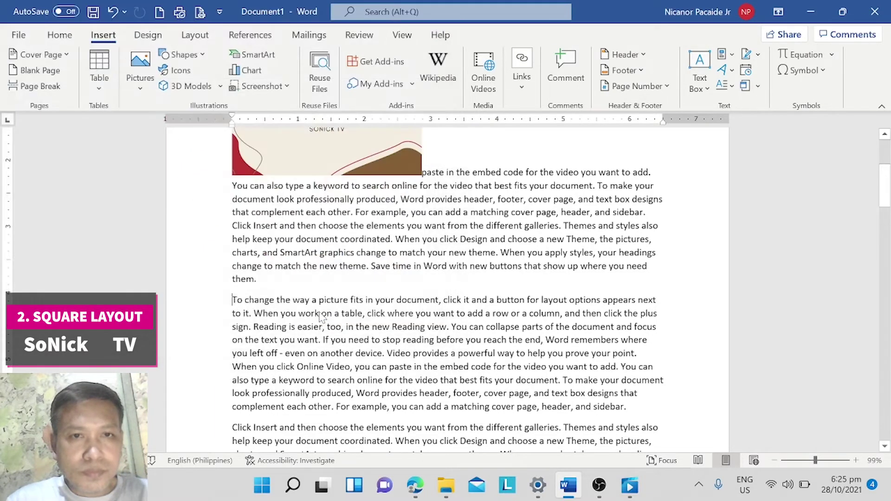
pyautogui.hotkey('ctrl', 'z')
# Shrink the SQUARE picture in stages down to about 1.87 by 2.64 inches
pyautogui.click(318, 312)
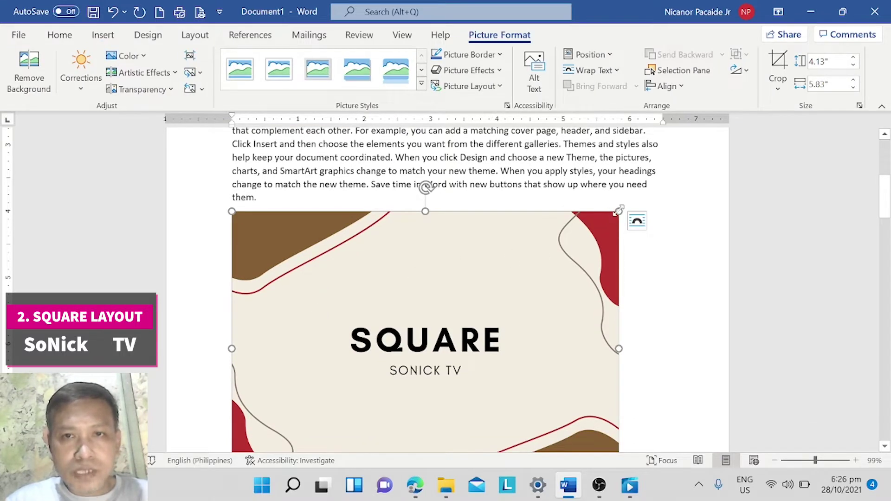
pyautogui.moveTo(619, 211); pyautogui.dragTo(468, 348)
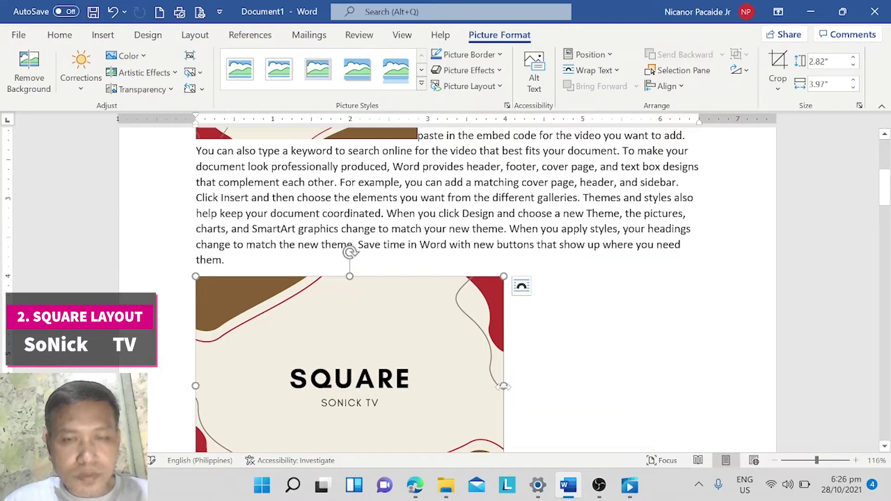
pyautogui.click(884, 446)
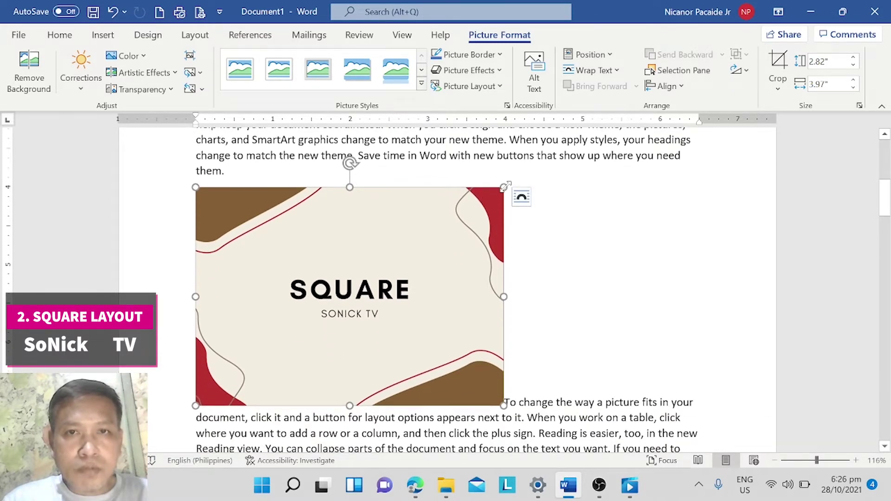
pyautogui.moveTo(506, 186); pyautogui.dragTo(503, 187)
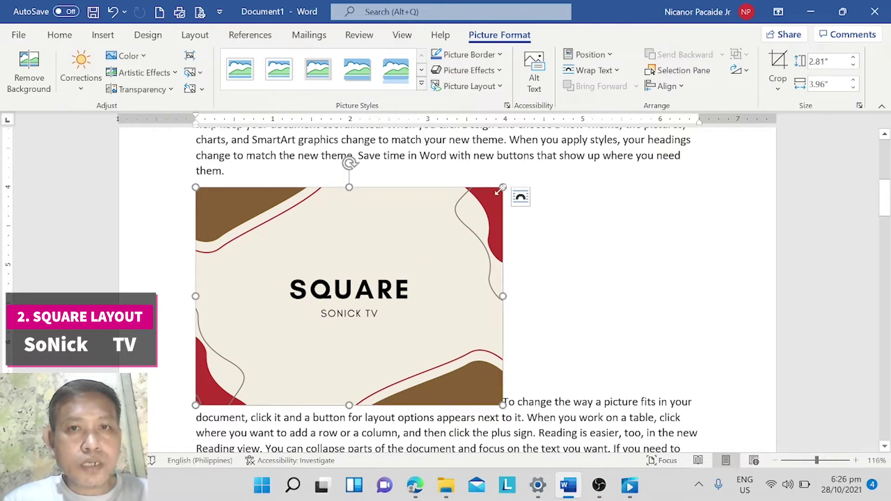
pyautogui.moveTo(500, 189); pyautogui.dragTo(401, 261)
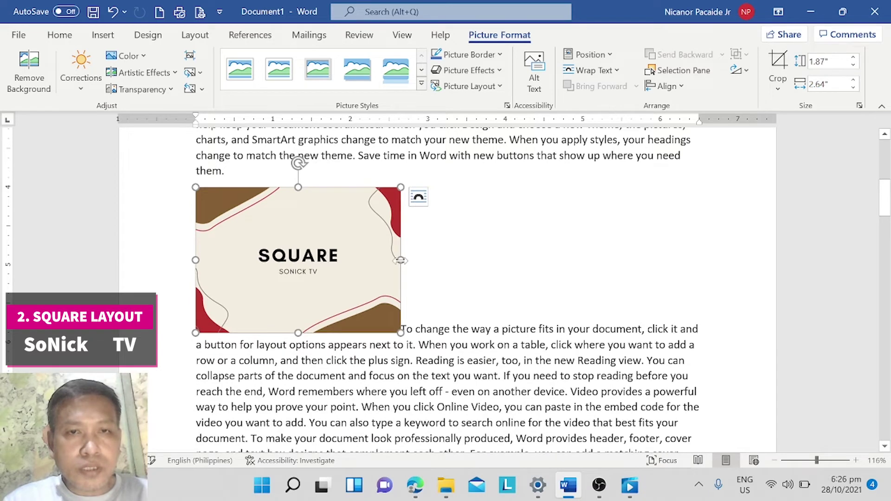
# Set the SQUARE picture's wrapping to Square so the text flows down its right side
pyautogui.click(418, 200)
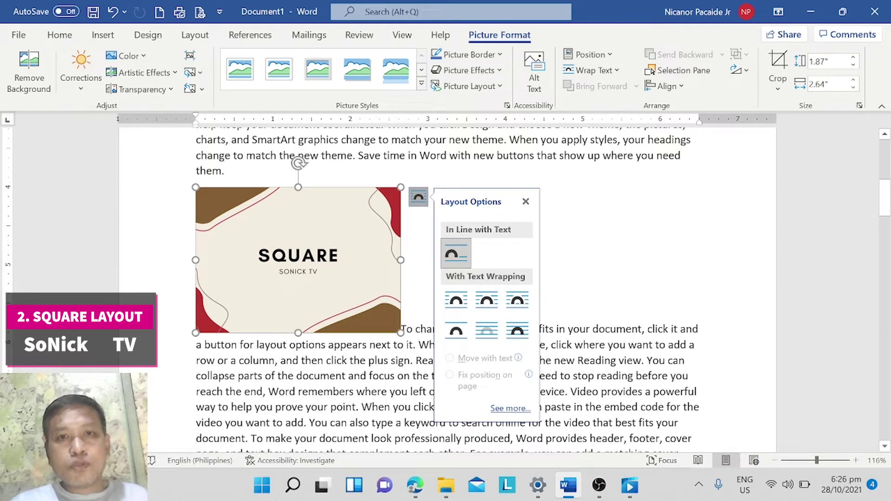
pyautogui.click(456, 301)
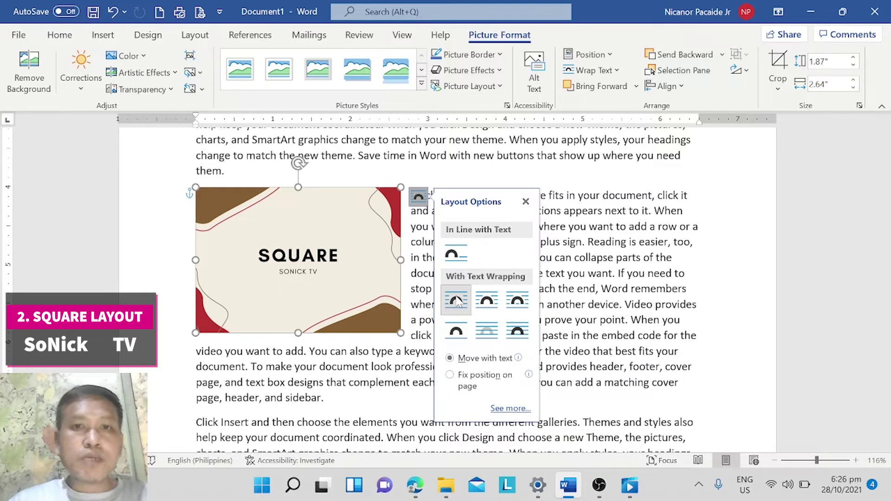
pyautogui.click(603, 226)
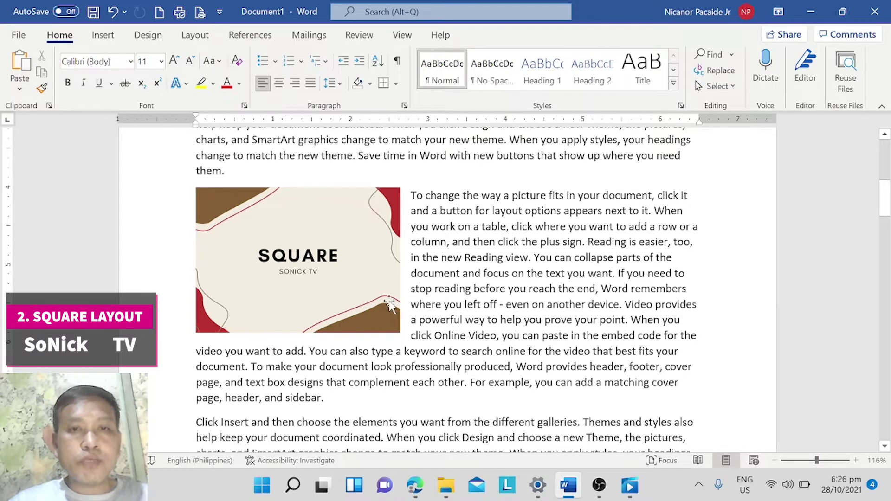
# Make the SQUARE picture smaller and move it into the middle of the paragraph
pyautogui.click(392, 315)
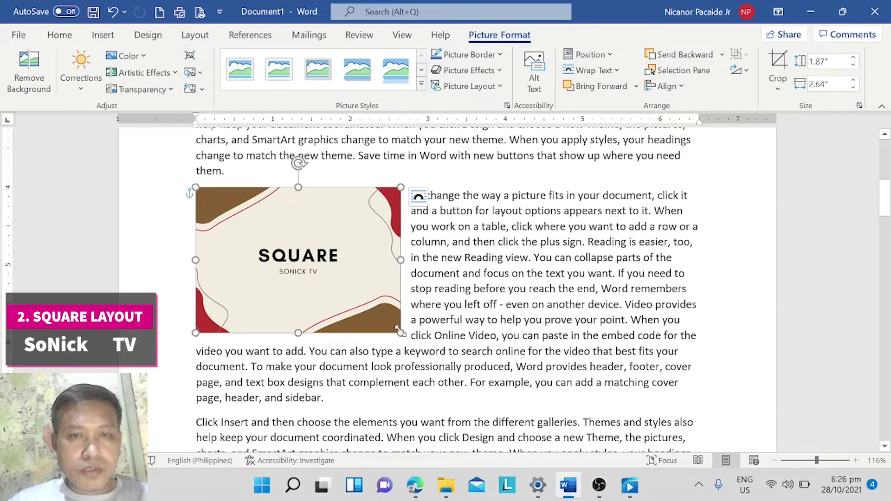
pyautogui.moveTo(398, 330); pyautogui.dragTo(364, 306)
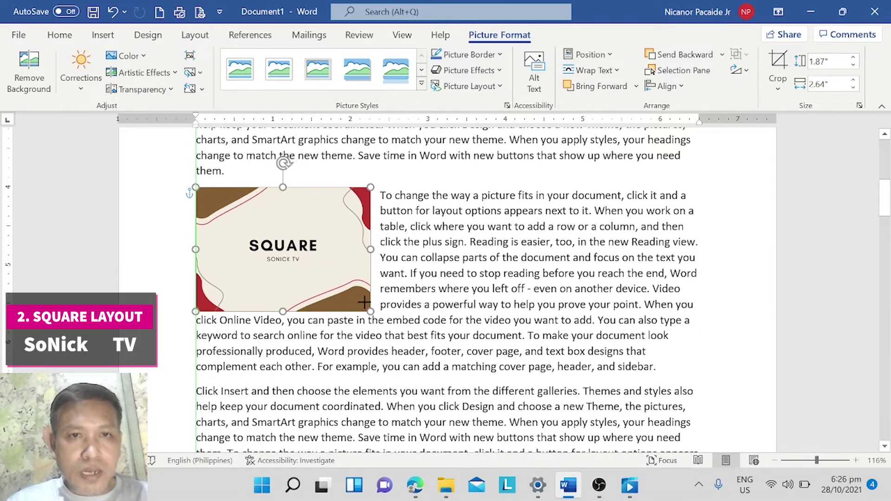
pyautogui.moveTo(284, 258)
pyautogui.mouseDown()
pyautogui.moveTo(403, 271)
pyautogui.moveTo(437, 286)
pyautogui.mouseUp()
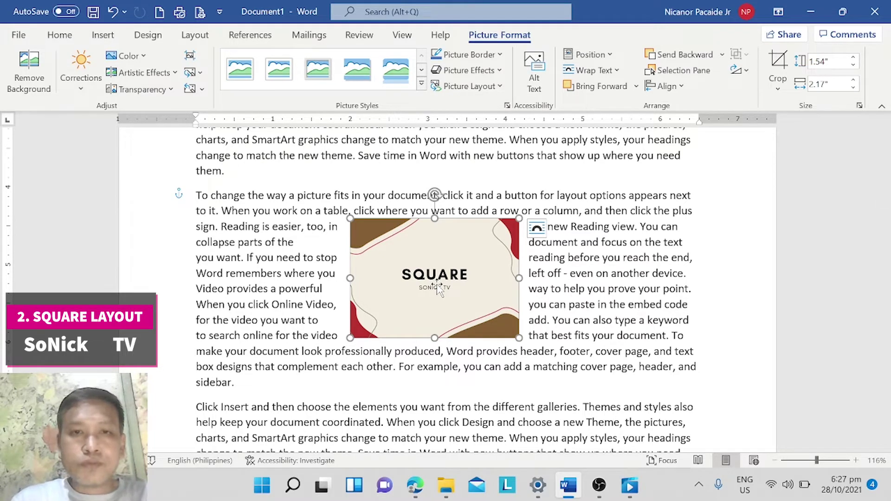
# Keep Square wrapping and fine-tune the picture's position so text wraps both sides
pyautogui.click(538, 229)
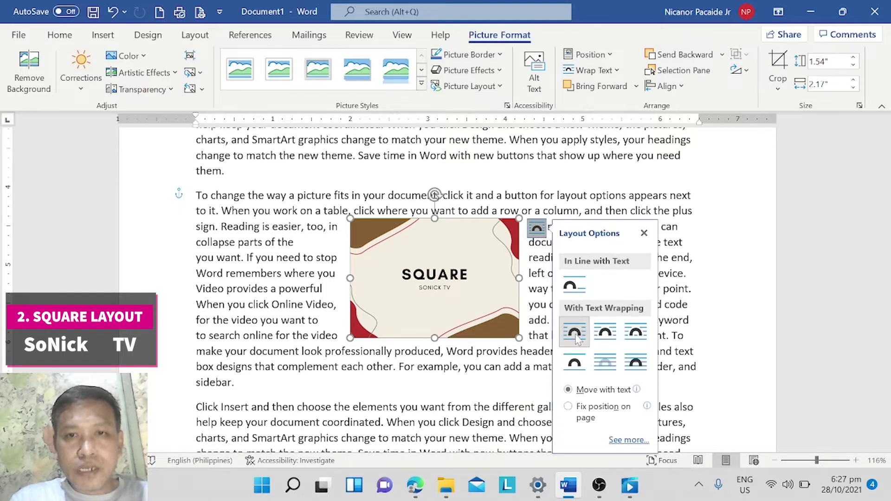
pyautogui.click(575, 325)
pyautogui.click(537, 230)
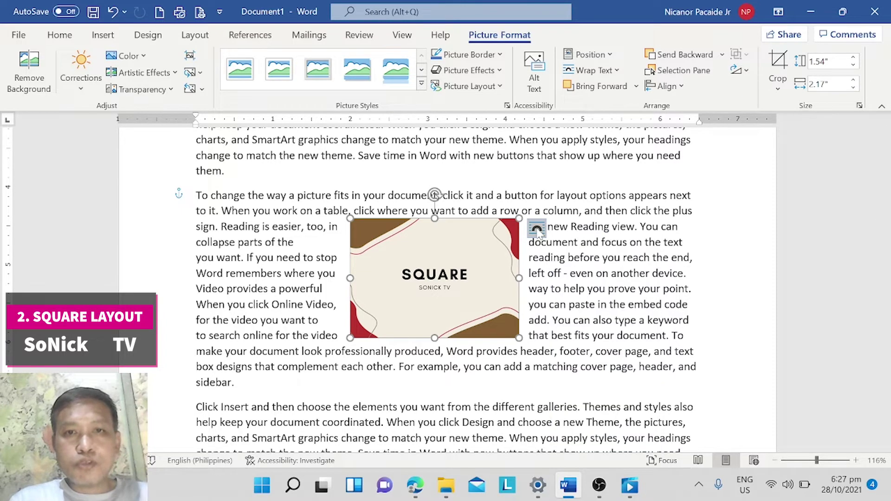
pyautogui.moveTo(453, 274)
pyautogui.mouseDown()
pyautogui.moveTo(598, 268)
pyautogui.moveTo(506, 286)
pyautogui.mouseUp()
pyautogui.moveTo(570, 287); pyautogui.dragTo(443, 280)
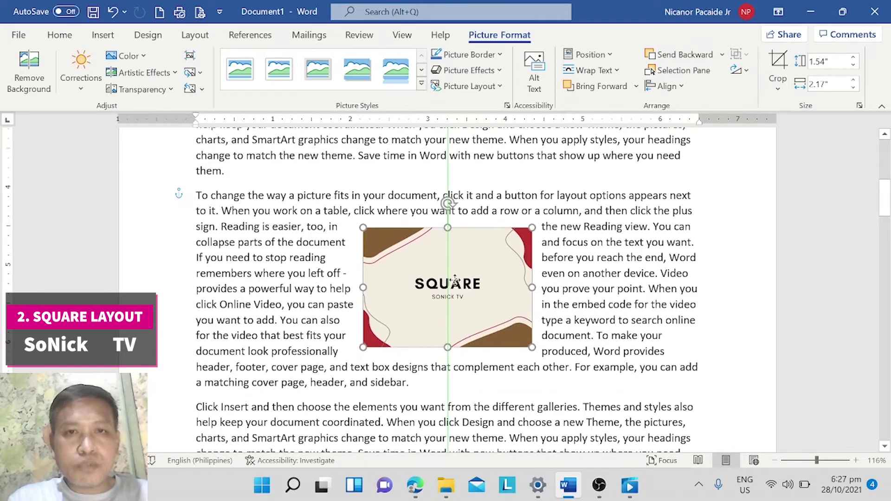
pyautogui.moveTo(443, 280); pyautogui.dragTo(456, 280)
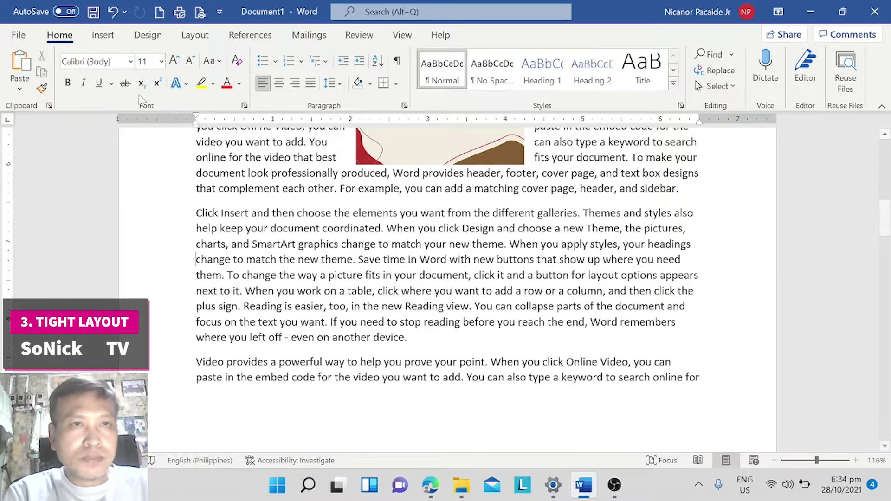
# Insert the 'tight' picture from the Downloads folder at its full 4.13 by 5.83 inch size
pyautogui.click(111, 36)
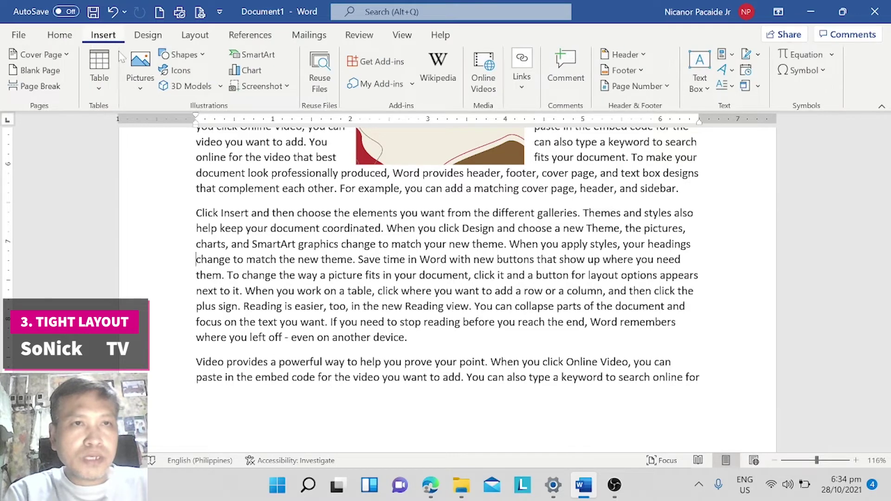
pyautogui.click(141, 91)
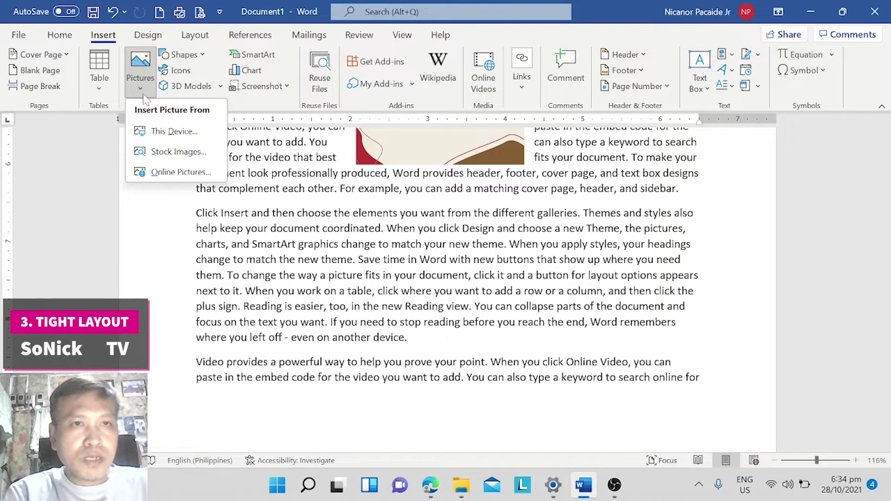
pyautogui.click(165, 133)
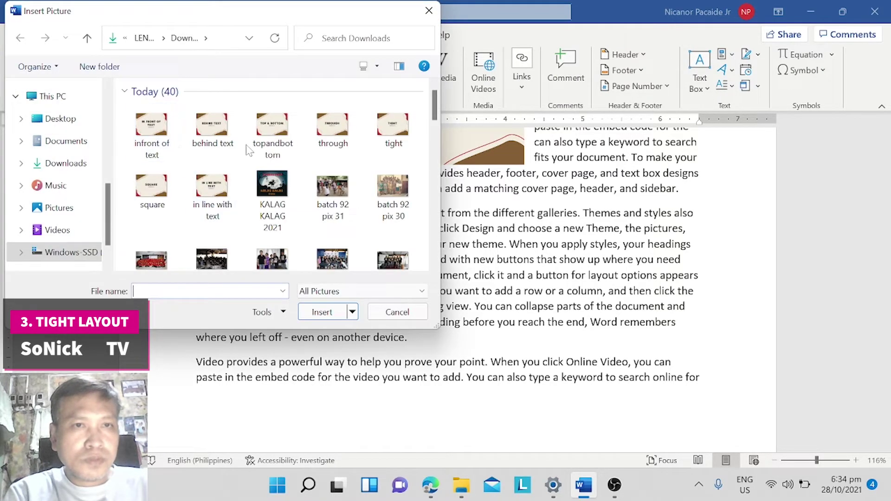
pyautogui.click(390, 127)
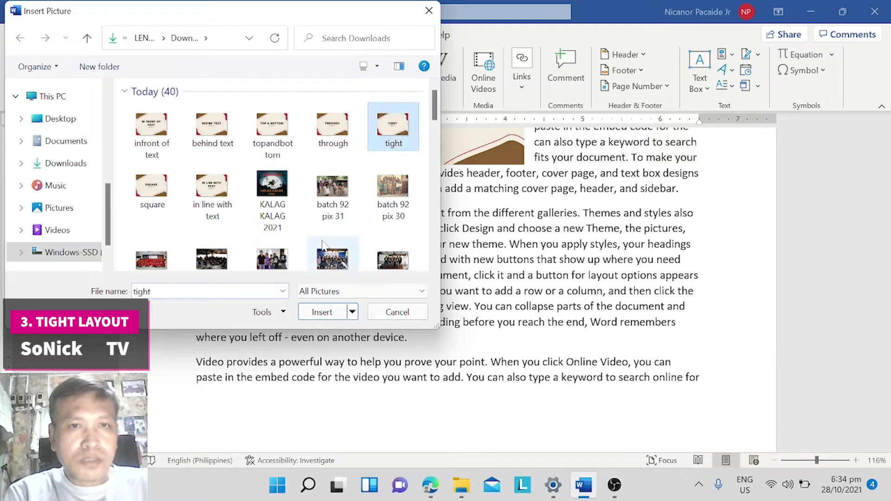
pyautogui.click(322, 312)
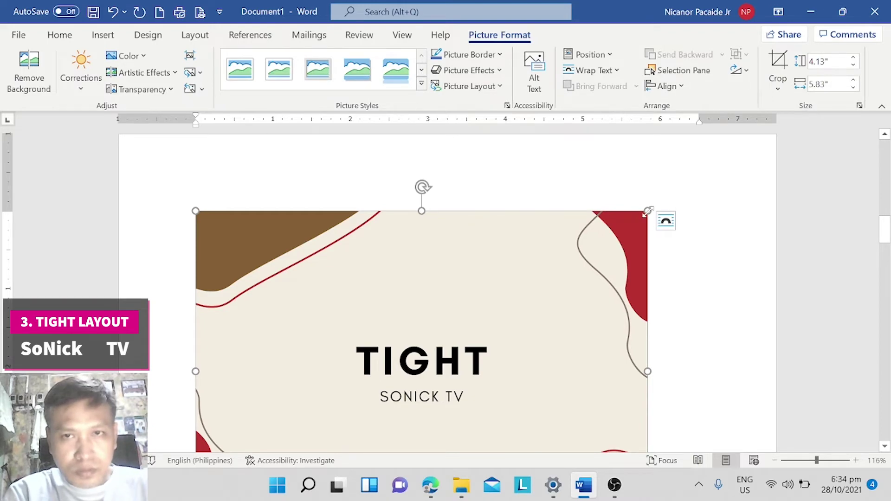
# Reset the zoom to about 100% and shrink the TIGHT picture to 2.12 by 2.99 inches
pyautogui.scroll(-3, 648, 211)
pyautogui.scroll(-4, 647, 212)
pyautogui.scroll(-2, 648, 212)
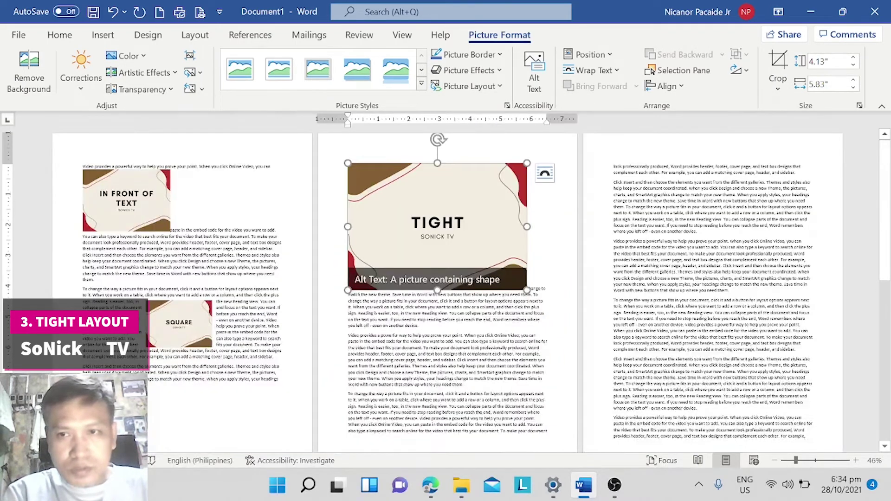
pyautogui.click(815, 461)
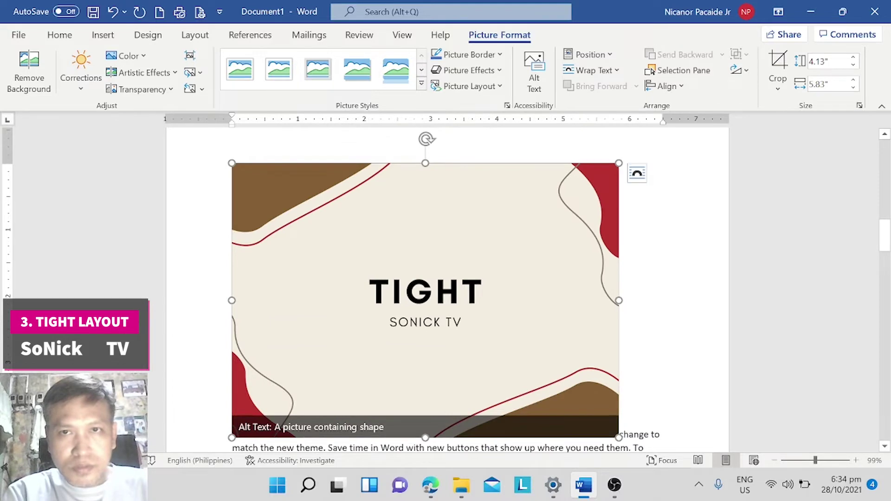
pyautogui.moveTo(619, 164); pyautogui.dragTo(505, 268)
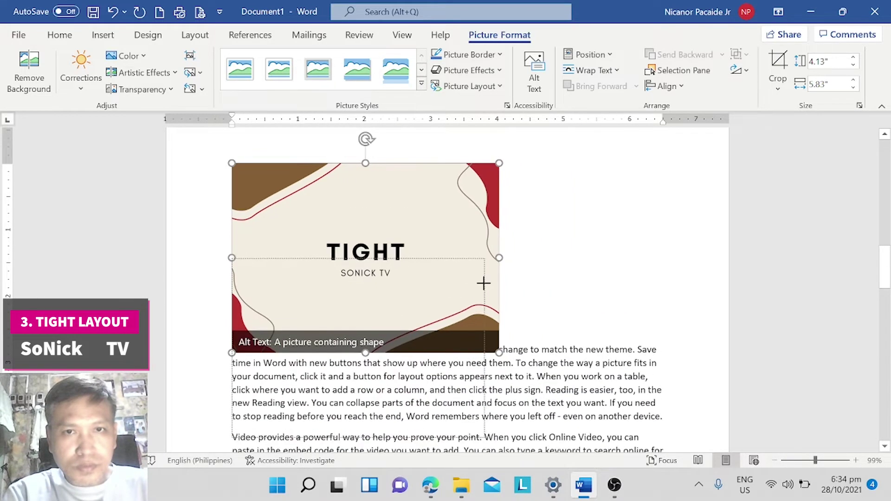
pyautogui.moveTo(506, 268); pyautogui.dragTo(477, 291)
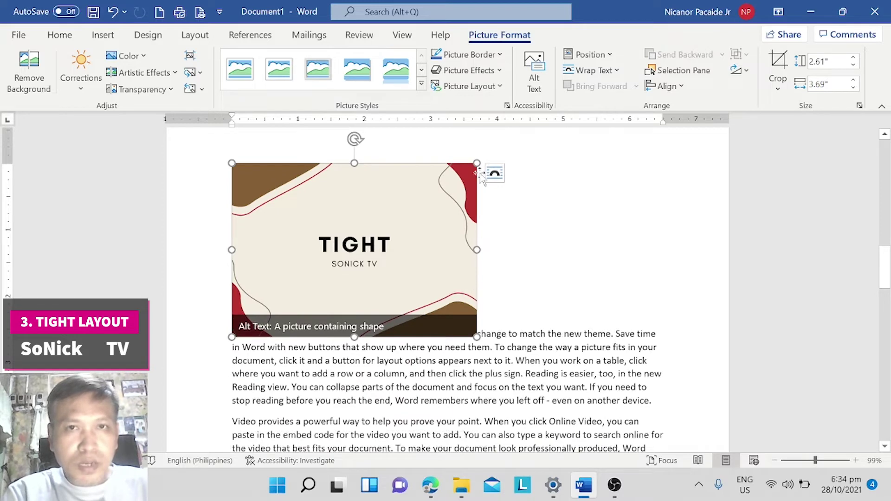
pyautogui.moveTo(477, 163); pyautogui.dragTo(431, 213)
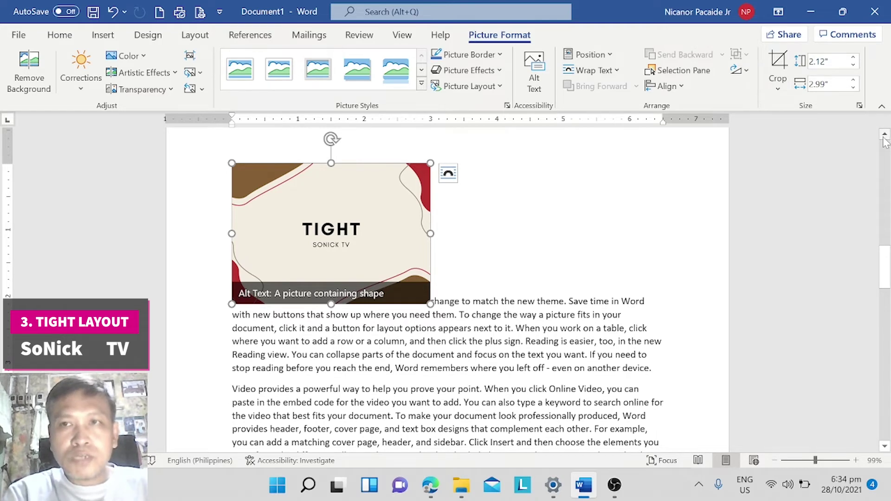
pyautogui.scroll(1, 884, 142)
pyautogui.scroll(1, 885, 141)
pyautogui.scroll(1, 884, 141)
pyautogui.scroll(1, 884, 141)
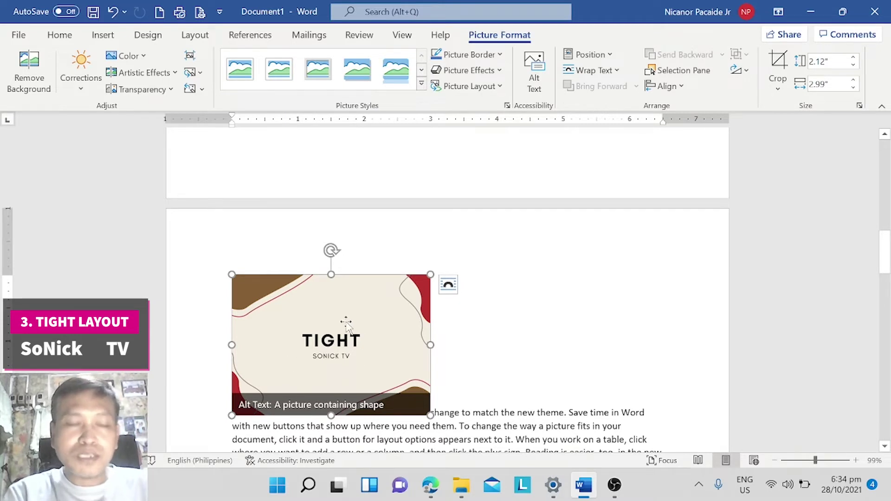
# Apply Tight wrapping to the TIGHT picture, then scroll back, reselect it and reopen its layout options
pyautogui.click(448, 288)
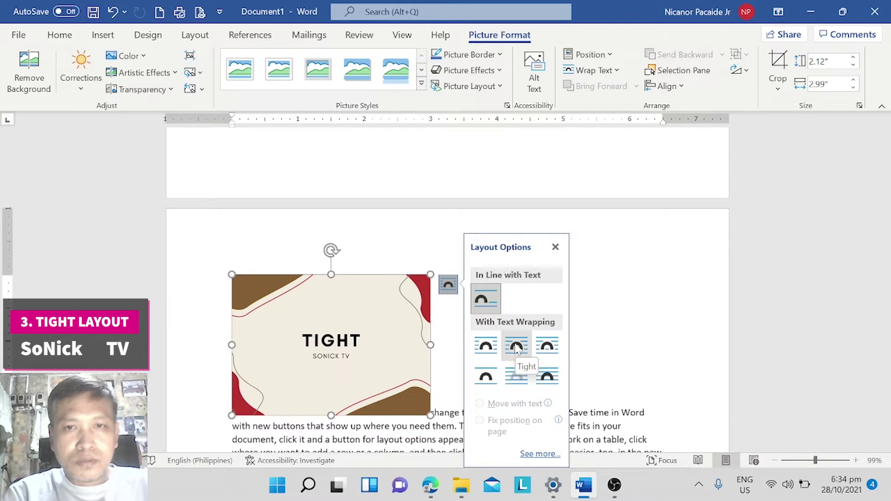
pyautogui.click(516, 347)
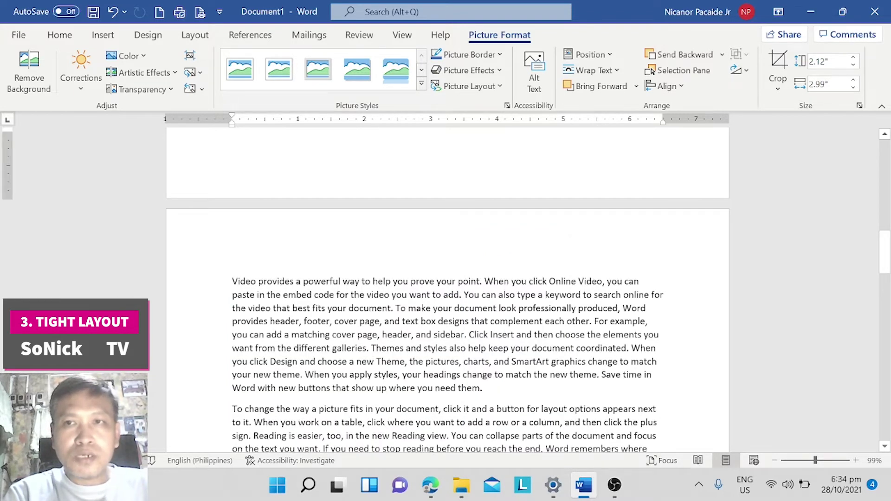
pyautogui.click(884, 135)
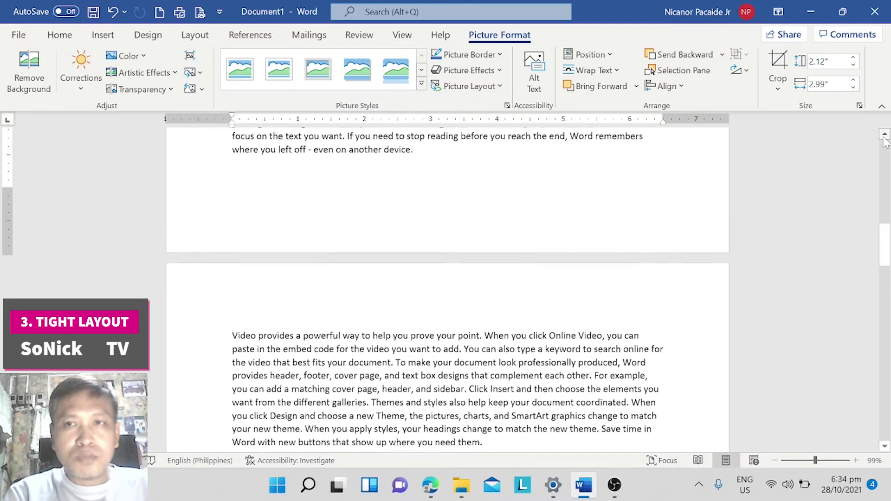
pyautogui.click(883, 135)
pyautogui.click(884, 135)
pyautogui.click(884, 135)
pyautogui.click(884, 135)
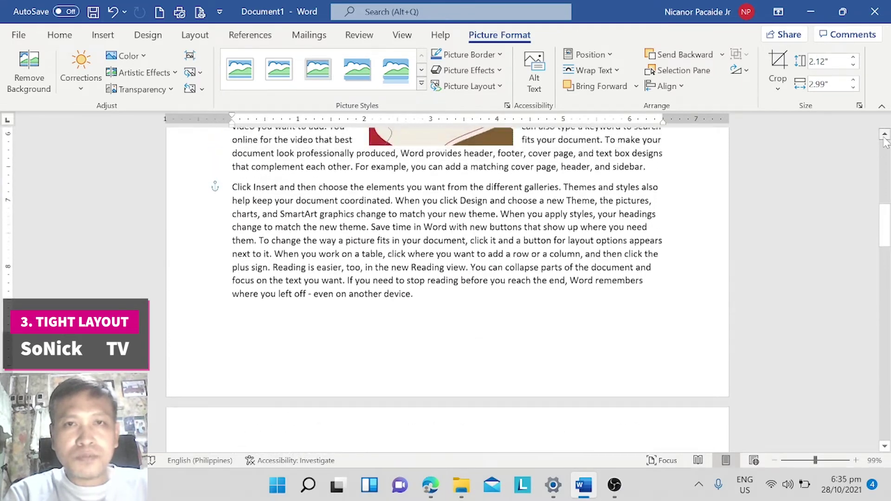
pyautogui.click(883, 135)
pyautogui.click(884, 135)
pyautogui.click(884, 135)
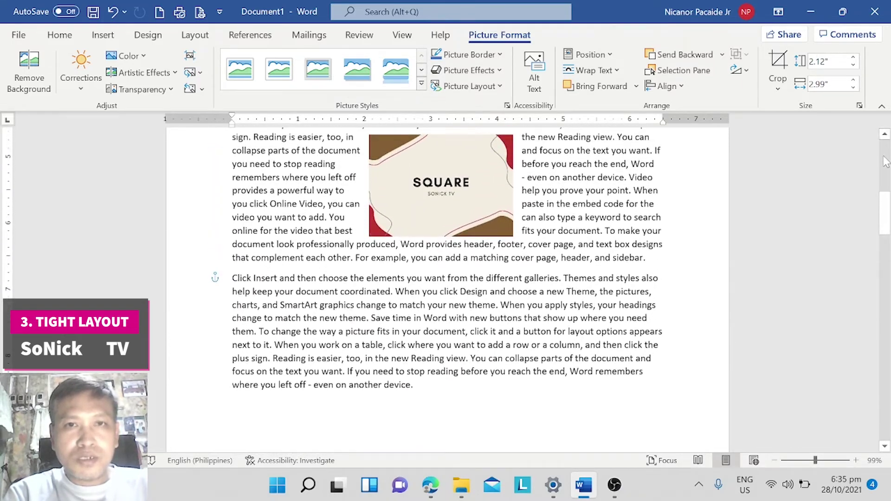
pyautogui.click(885, 162)
pyautogui.click(331, 209)
pyautogui.click(448, 148)
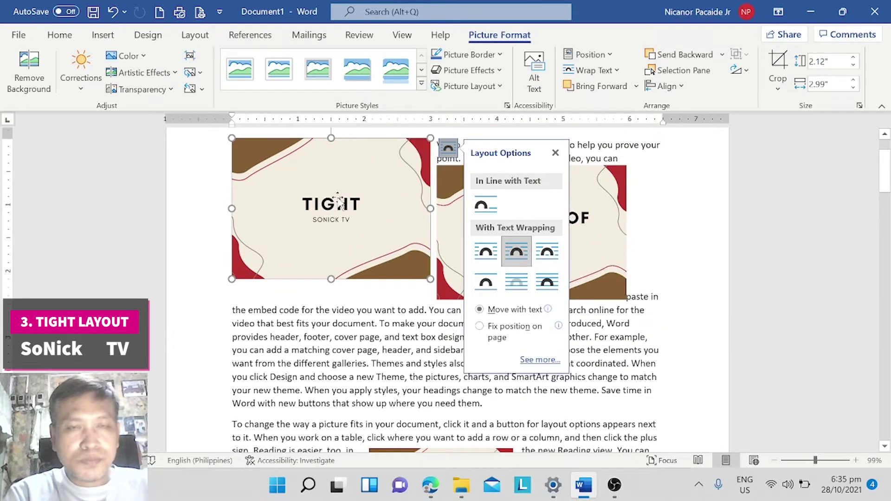
# Drag the TIGHT picture down into the body text below the SQUARE picture and shrink it slightly
pyautogui.moveTo(339, 203); pyautogui.dragTo(327, 488)
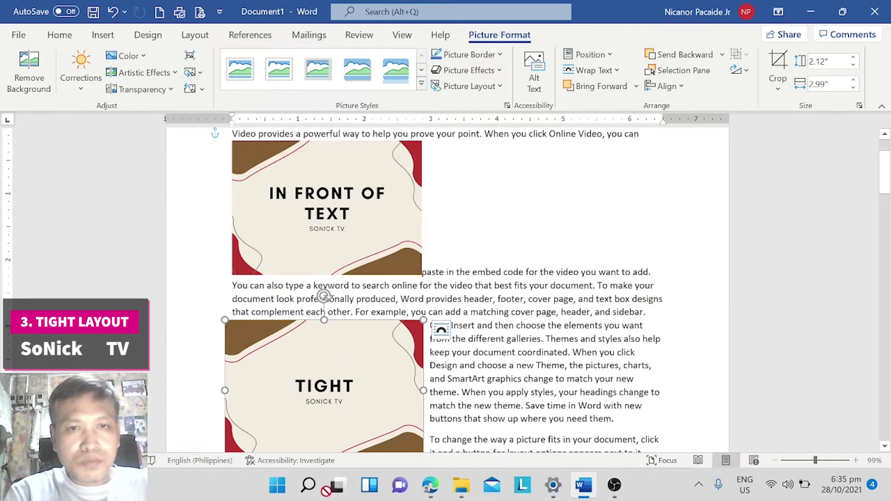
pyautogui.moveTo(401, 474); pyautogui.dragTo(443, 449)
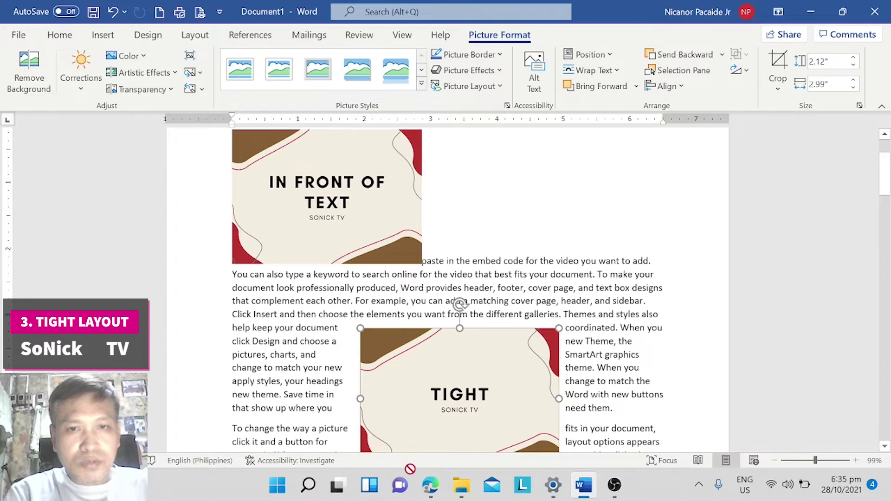
pyautogui.moveTo(369, 454); pyautogui.dragTo(415, 467)
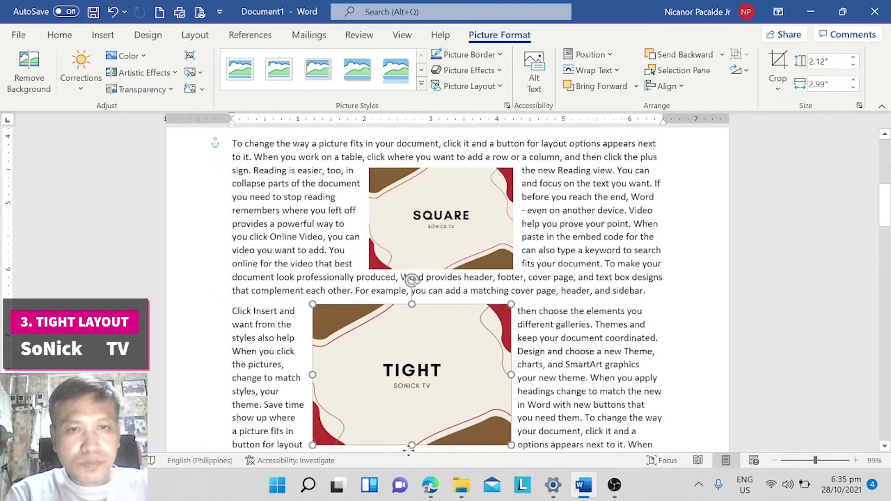
pyautogui.moveTo(415, 468); pyautogui.dragTo(411, 457)
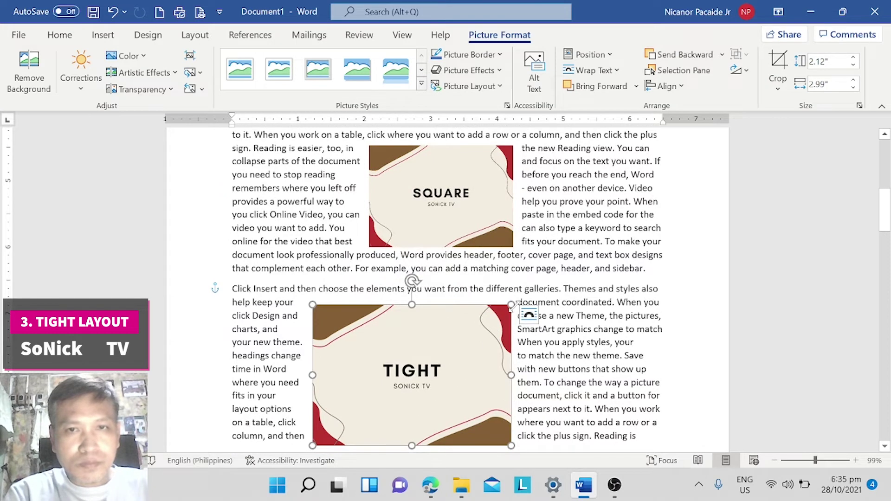
pyautogui.moveTo(510, 306); pyautogui.dragTo(462, 354)
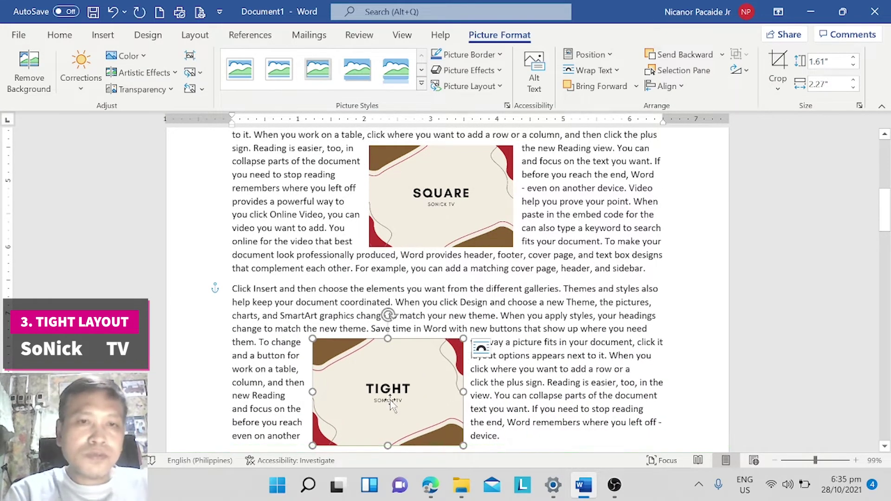
# Position the TIGHT picture mid-paragraph below the Click Insert line so text wraps both sides
pyautogui.moveTo(391, 405); pyautogui.dragTo(358, 358)
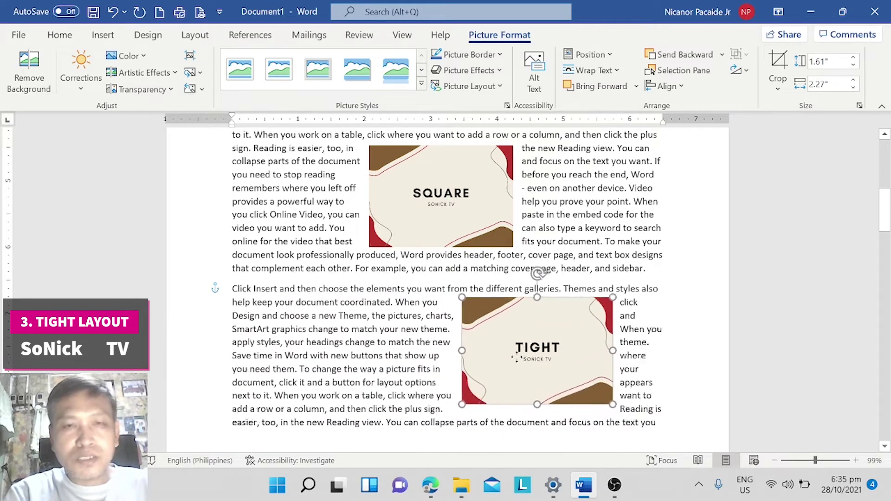
pyautogui.moveTo(358, 358)
pyautogui.mouseDown()
pyautogui.moveTo(491, 355)
pyautogui.moveTo(445, 365)
pyautogui.mouseUp()
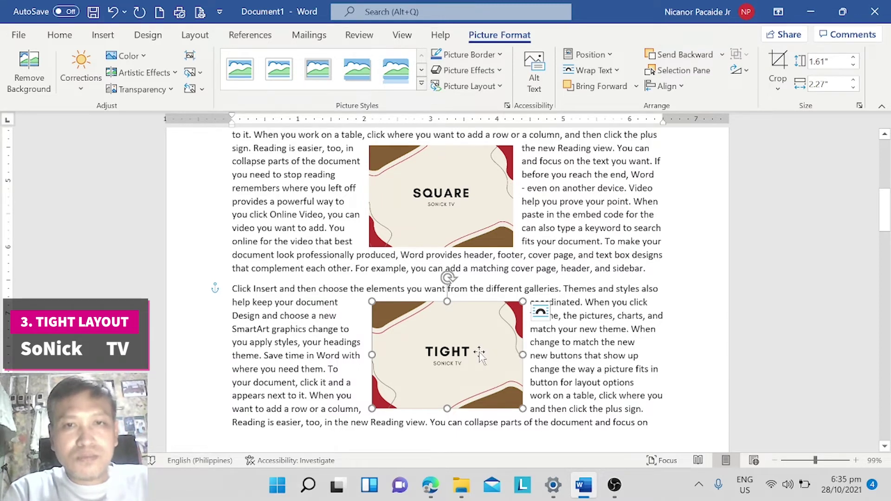
pyautogui.moveTo(479, 354)
pyautogui.mouseDown()
pyautogui.moveTo(510, 350)
pyautogui.moveTo(412, 351)
pyautogui.moveTo(542, 350)
pyautogui.mouseUp()
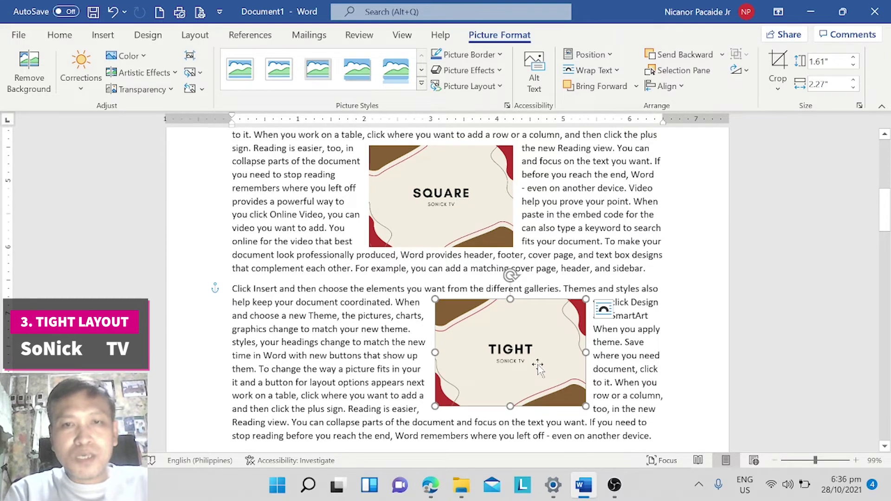
pyautogui.keyDown('ctrl'); pyautogui.scroll(-2, 539, 367); pyautogui.keyUp('ctrl')
pyautogui.keyDown('ctrl'); pyautogui.scroll(-1, 538, 366); pyautogui.keyUp('ctrl')
pyautogui.keyDown('ctrl'); pyautogui.scroll(-1, 538, 366); pyautogui.keyUp('ctrl')
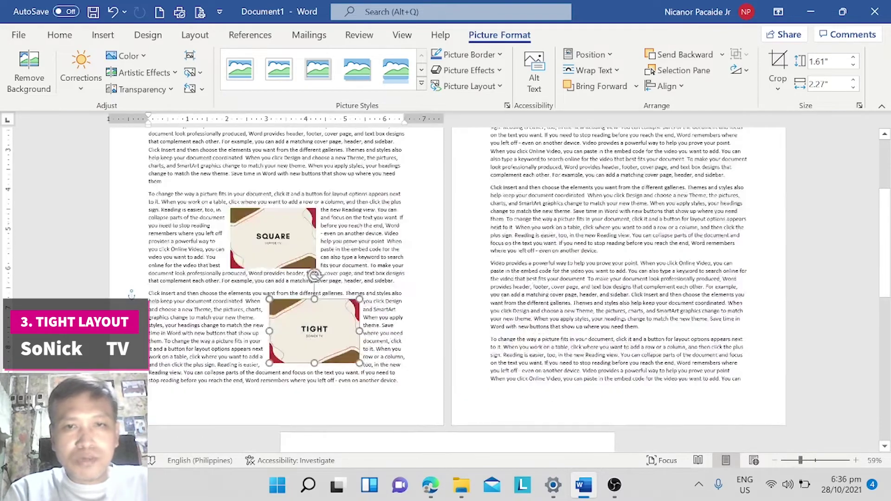
pyautogui.moveTo(800, 460); pyautogui.dragTo(815, 461)
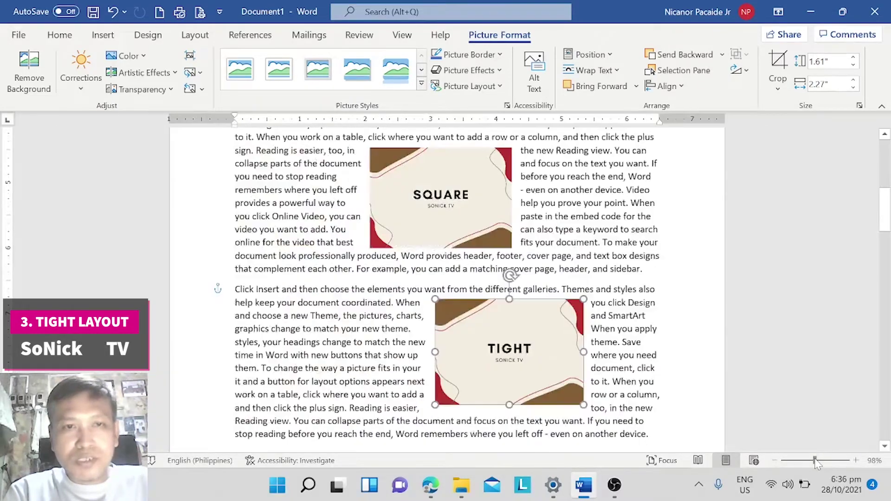
pyautogui.moveTo(518, 355); pyautogui.dragTo(469, 360)
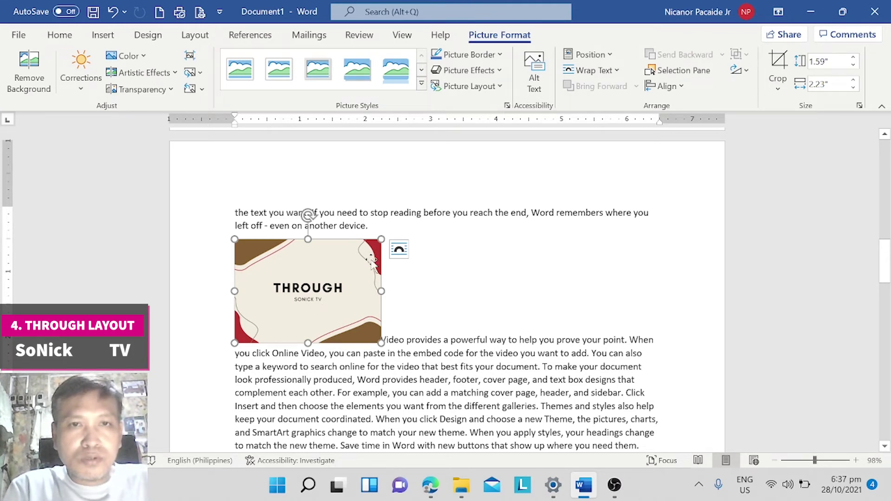
# Select the THROUGH picture and apply Through wrapping from its Layout Options
pyautogui.click(511, 288)
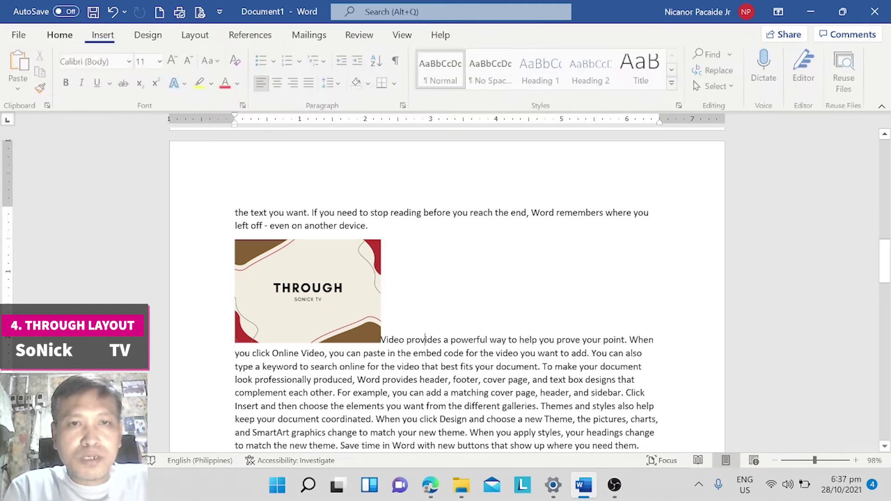
pyautogui.click(342, 273)
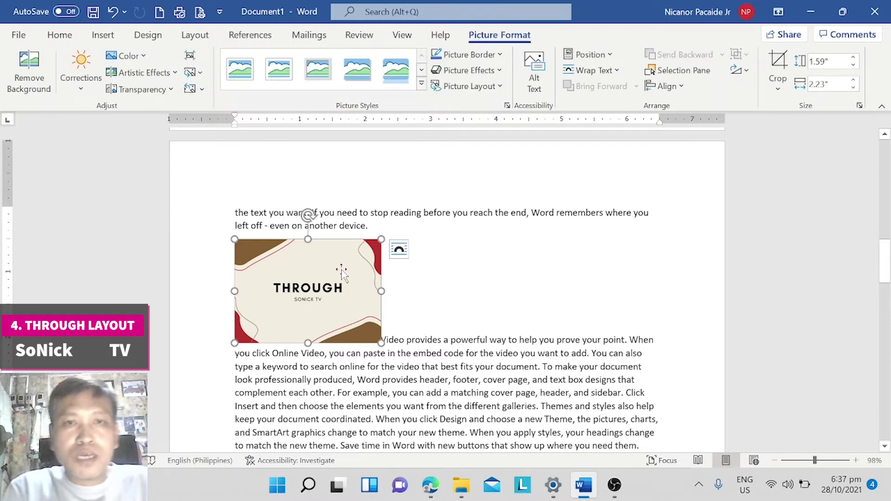
pyautogui.click(398, 250)
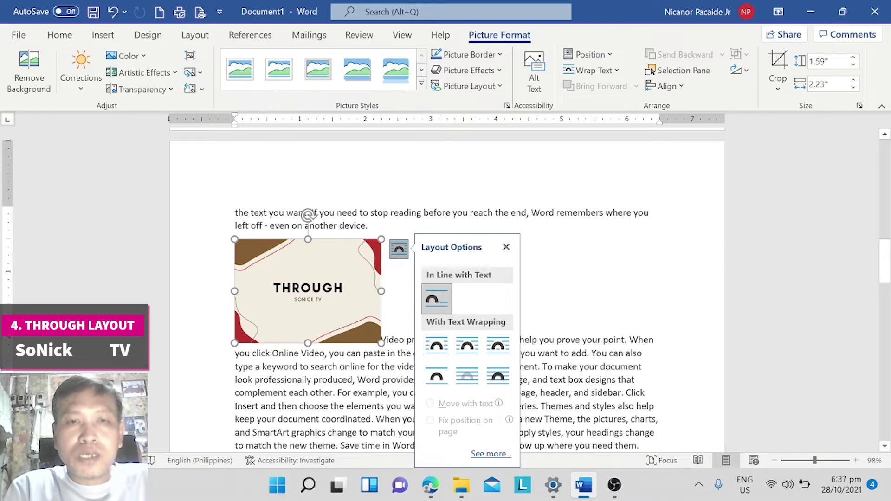
pyautogui.click(498, 346)
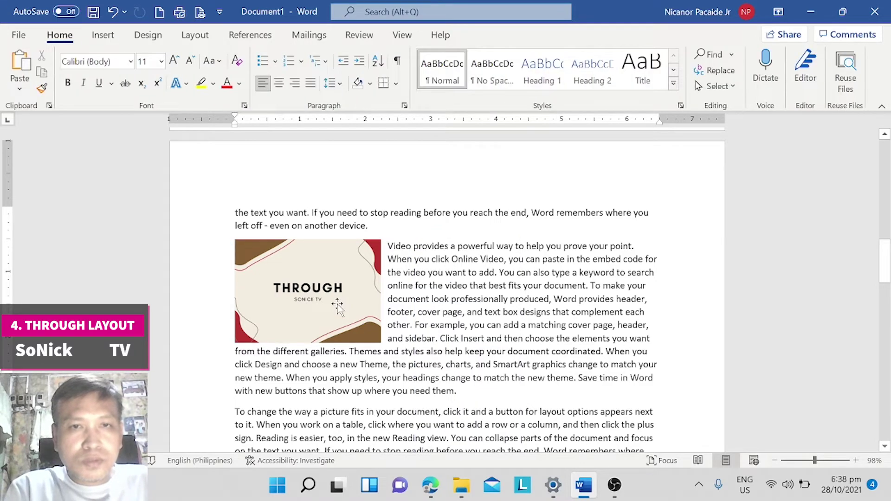
# Drag the THROUGH picture to the right edge of its paragraph, text flowing down its left
pyautogui.moveTo(354, 306)
pyautogui.mouseDown()
pyautogui.moveTo(425, 311)
pyautogui.moveTo(488, 338)
pyautogui.mouseUp()
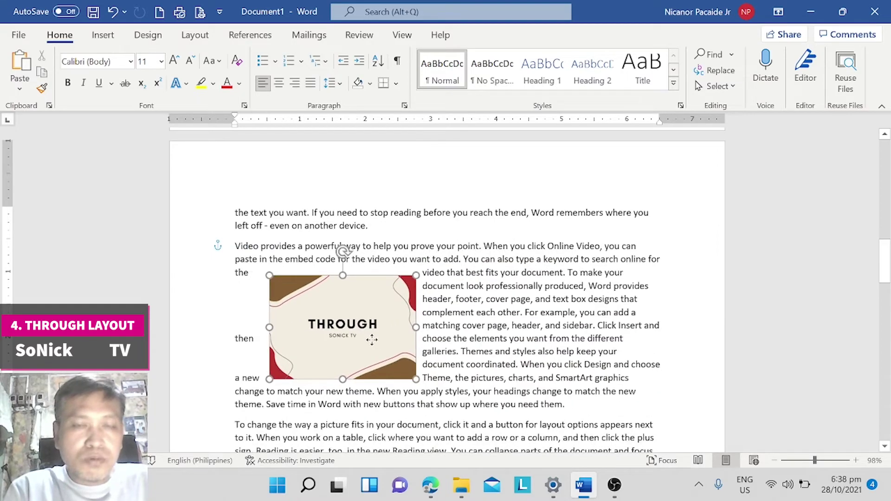
pyautogui.moveTo(488, 337)
pyautogui.mouseDown()
pyautogui.moveTo(352, 337)
pyautogui.moveTo(426, 435)
pyautogui.moveTo(288, 298)
pyautogui.moveTo(488, 378)
pyautogui.moveTo(262, 385)
pyautogui.moveTo(467, 420)
pyautogui.moveTo(475, 351)
pyautogui.mouseUp()
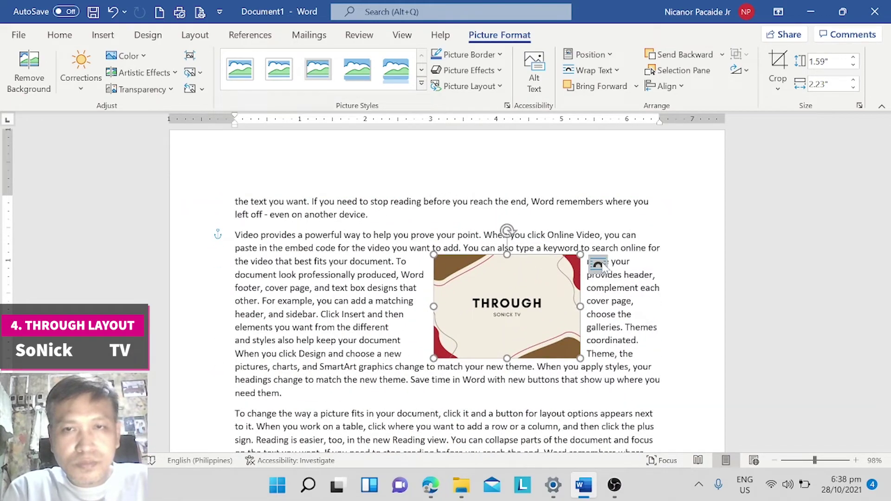
pyautogui.moveTo(520, 309)
pyautogui.mouseDown()
pyautogui.moveTo(585, 301)
pyautogui.moveTo(584, 252)
pyautogui.mouseUp()
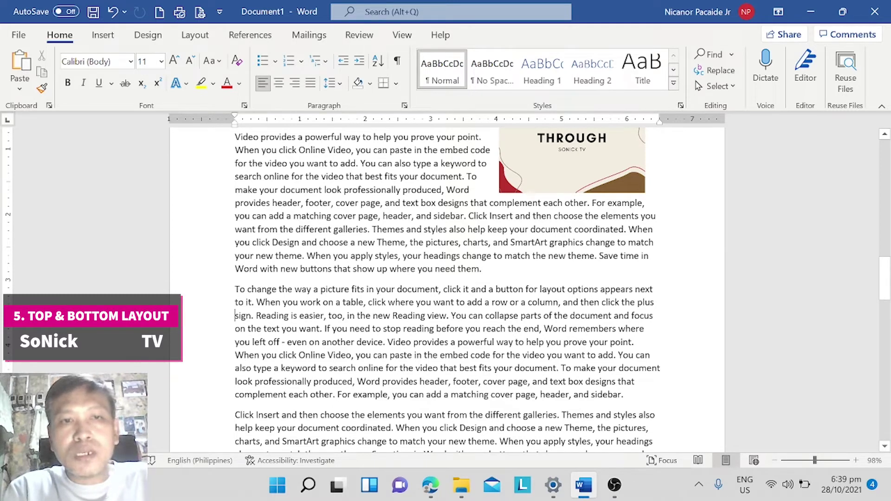
# Insert the topandbottom image from this device before the word 'sign.' in the 'To change the way' paragraph
pyautogui.click(235, 315)
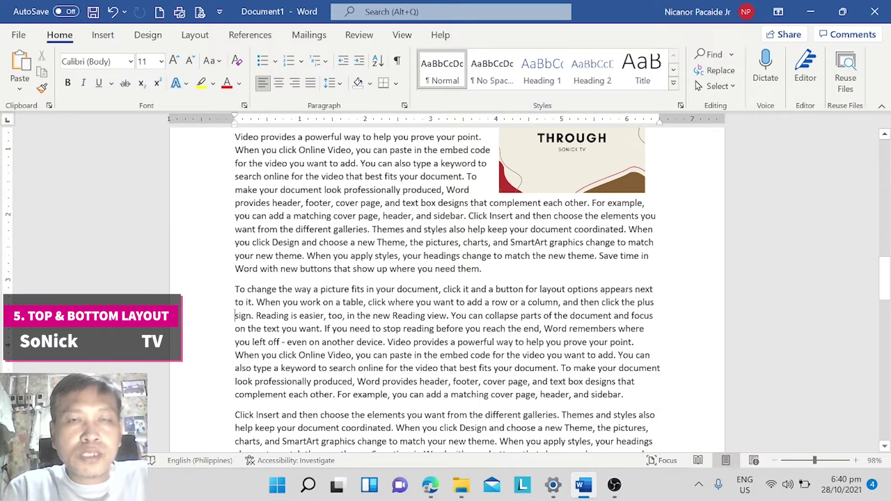
pyautogui.click(104, 37)
pyautogui.click(141, 87)
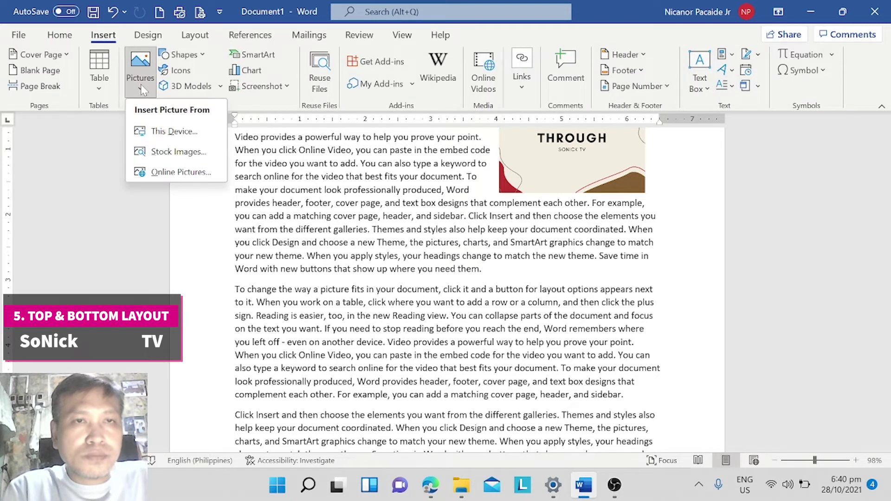
pyautogui.click(173, 131)
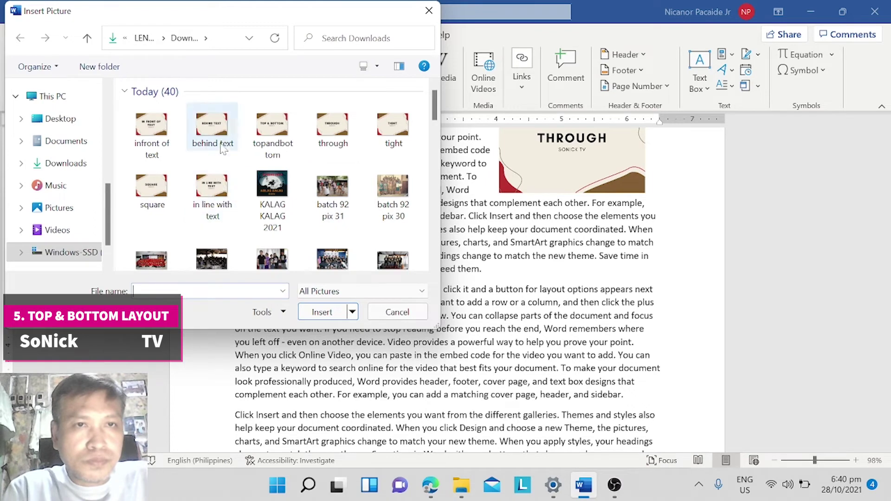
pyautogui.click(258, 141)
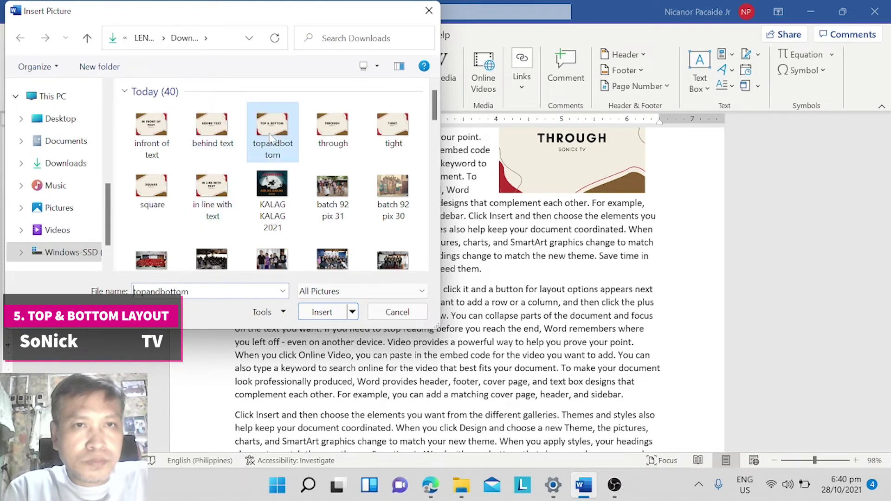
pyautogui.click(325, 313)
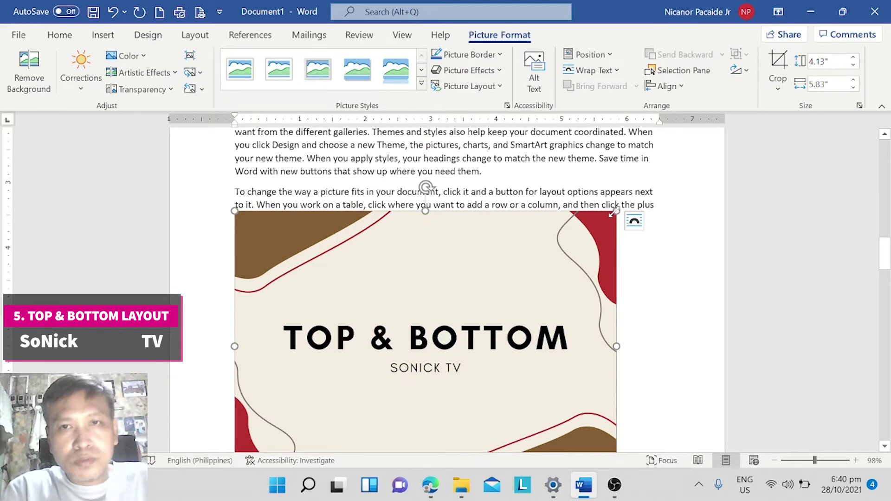
# Resize the TOP & BOTTOM picture to 1.53 by 2.16 inches and give it Top and Bottom wrapping
pyautogui.moveTo(613, 212); pyautogui.dragTo(435, 352)
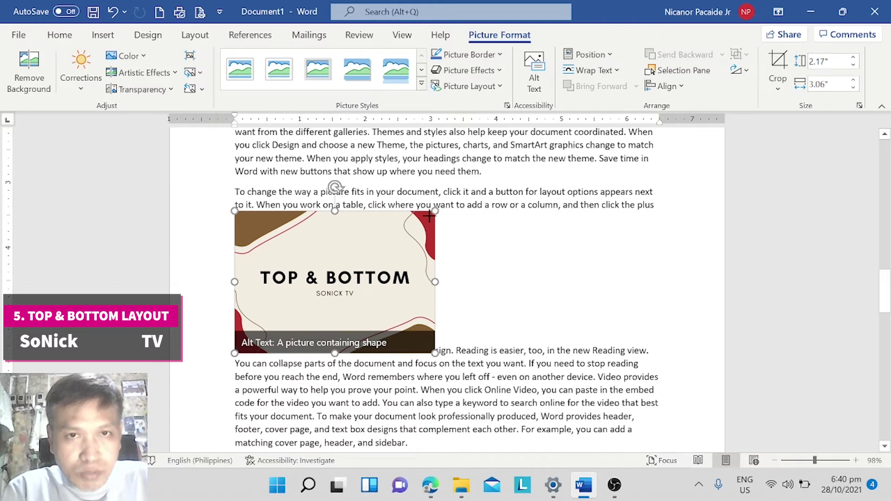
pyautogui.moveTo(429, 216); pyautogui.dragTo(372, 270)
pyautogui.click(394, 222)
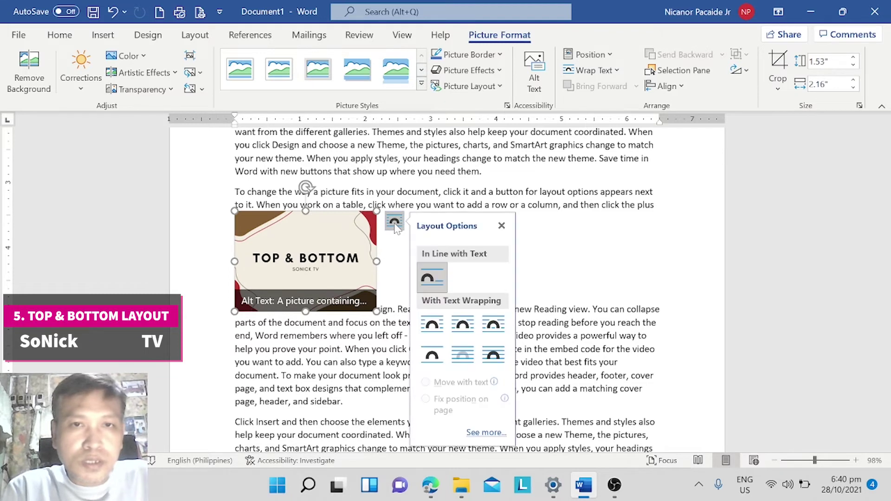
pyautogui.click(436, 356)
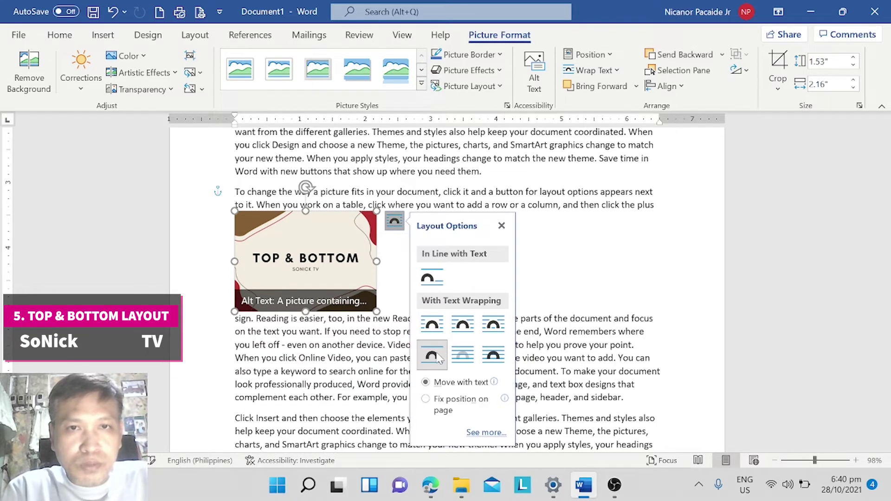
pyautogui.click(603, 319)
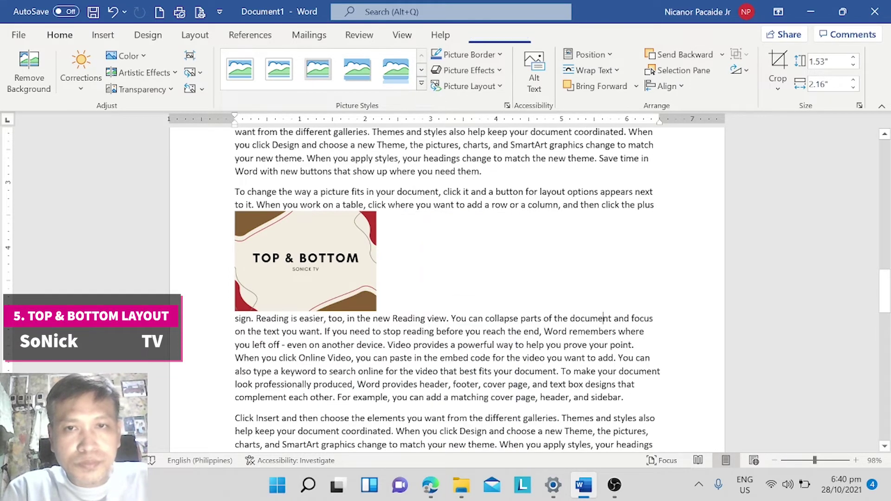
# Drag the TOP & BOTTOM picture through several spots, settling it lower in the paragraph text
pyautogui.moveTo(317, 267)
pyautogui.mouseDown()
pyautogui.moveTo(465, 255)
pyautogui.moveTo(481, 292)
pyautogui.mouseUp()
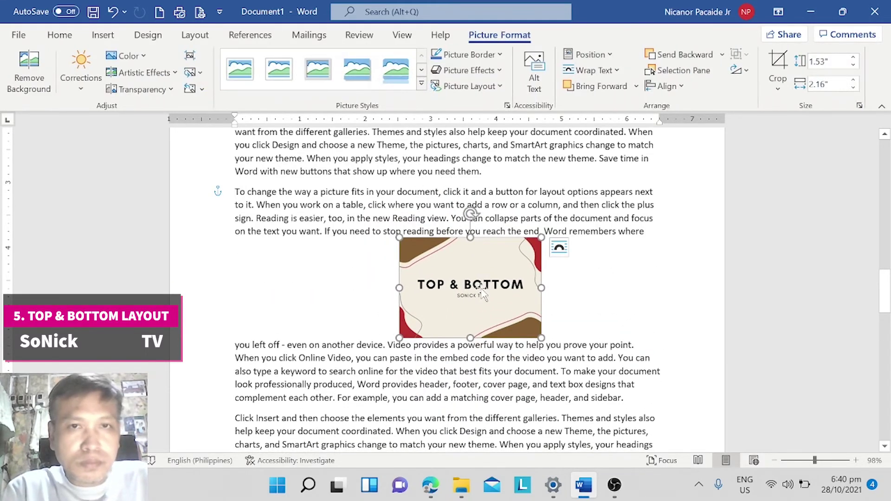
pyautogui.moveTo(482, 293)
pyautogui.mouseDown()
pyautogui.moveTo(454, 283)
pyautogui.moveTo(451, 317)
pyautogui.mouseUp()
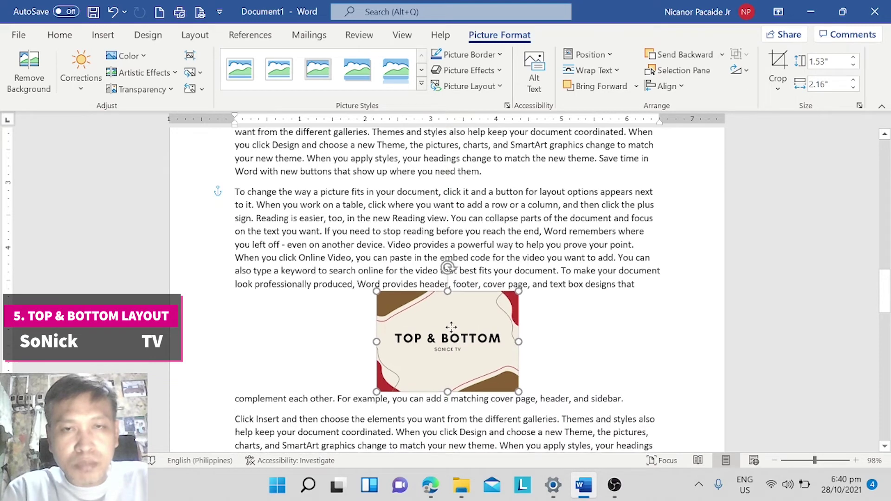
pyautogui.moveTo(451, 317); pyautogui.dragTo(454, 303)
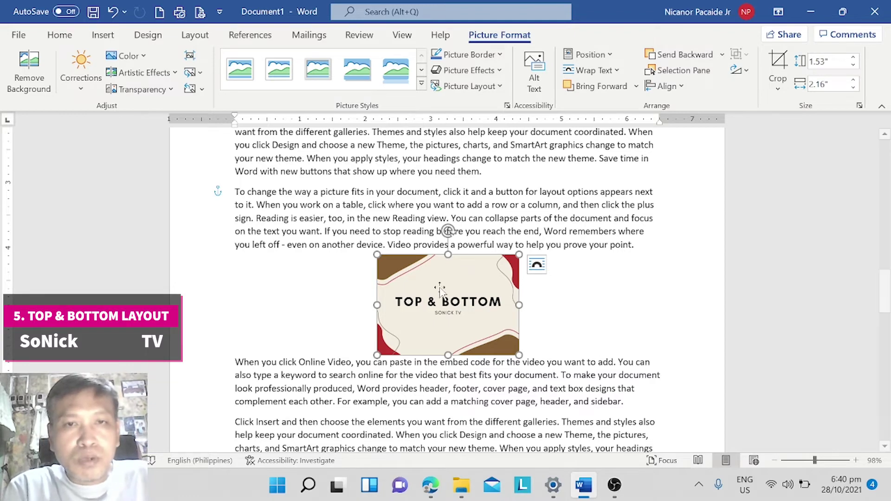
pyautogui.moveTo(453, 303); pyautogui.dragTo(579, 354)
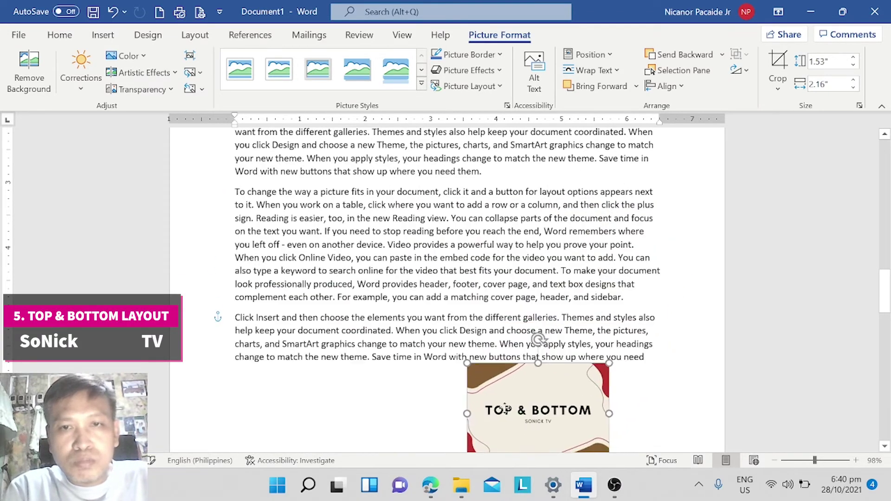
pyautogui.moveTo(579, 354)
pyautogui.mouseDown()
pyautogui.moveTo(564, 296)
pyautogui.moveTo(522, 367)
pyautogui.moveTo(442, 377)
pyautogui.moveTo(446, 321)
pyautogui.moveTo(436, 290)
pyautogui.moveTo(444, 293)
pyautogui.mouseUp()
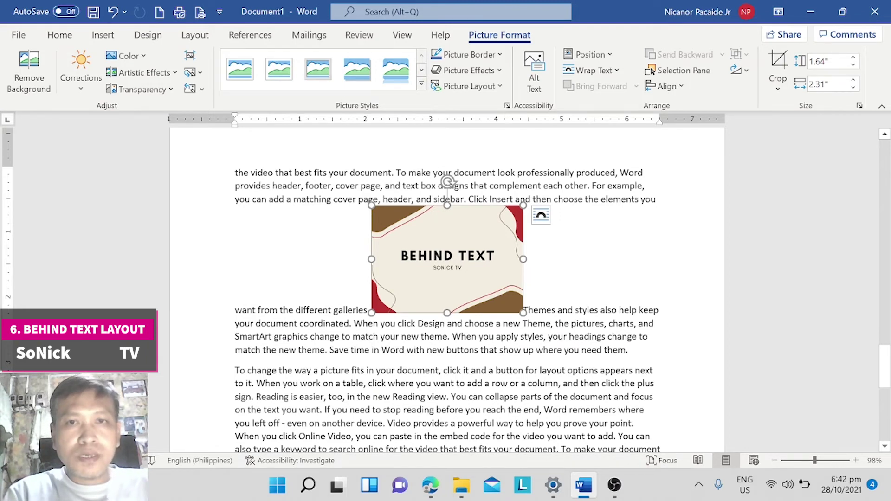
# Give the BEHIND TEXT picture Behind Text wrapping and nudge it slightly right
pyautogui.click(540, 217)
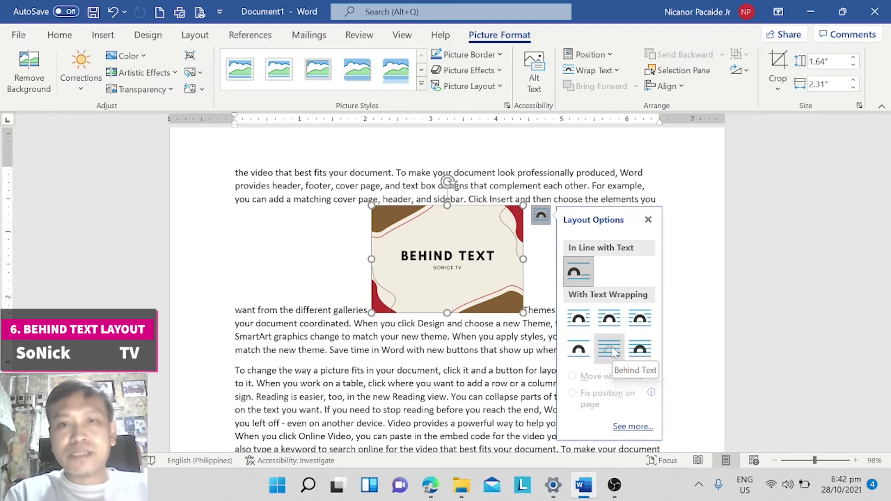
pyautogui.click(609, 349)
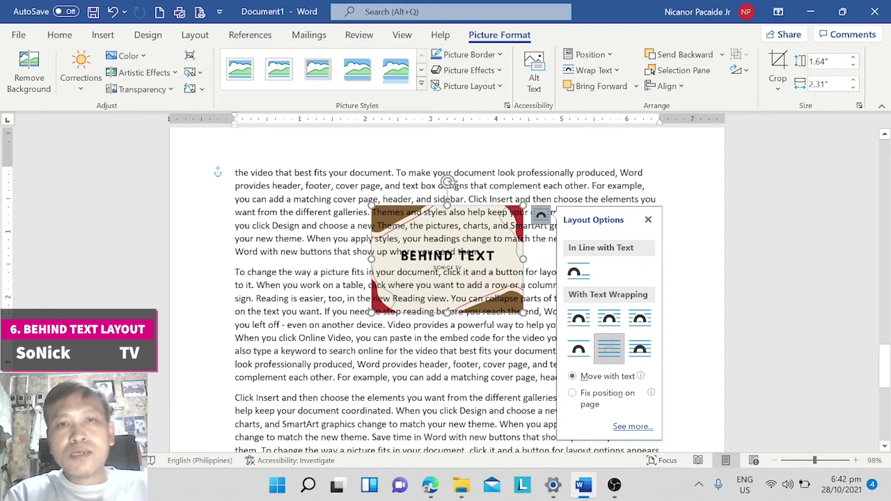
pyautogui.click(655, 299)
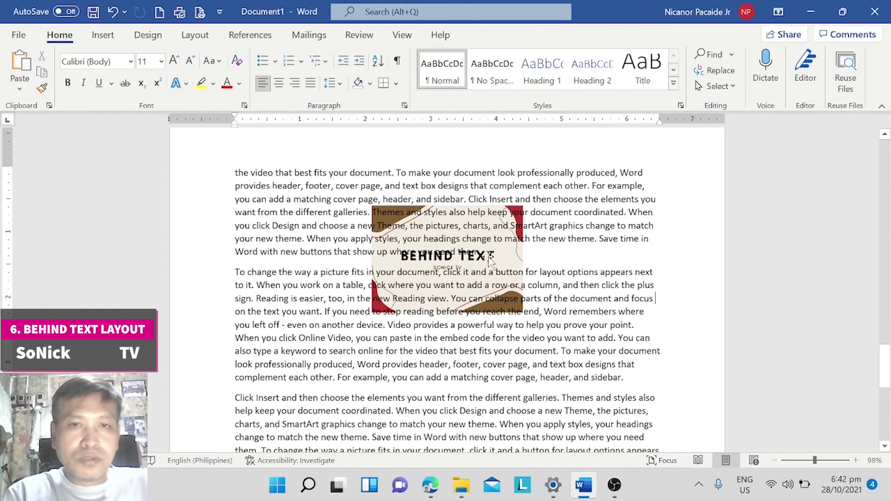
pyautogui.moveTo(489, 262)
pyautogui.mouseDown()
pyautogui.moveTo(533, 244)
pyautogui.moveTo(607, 300)
pyautogui.moveTo(508, 286)
pyautogui.moveTo(497, 261)
pyautogui.mouseUp()
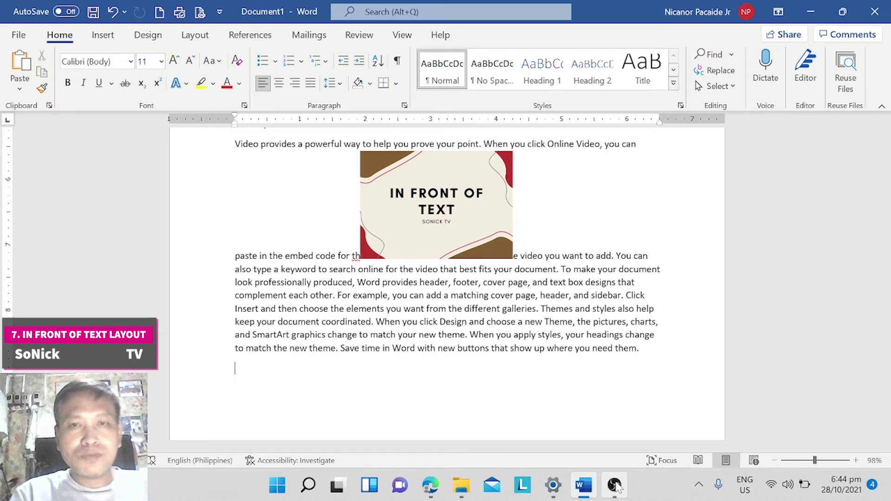
# Apply In Front of Text wrapping to the IN FRONT OF TEXT picture, then deselect it
pyautogui.click(452, 216)
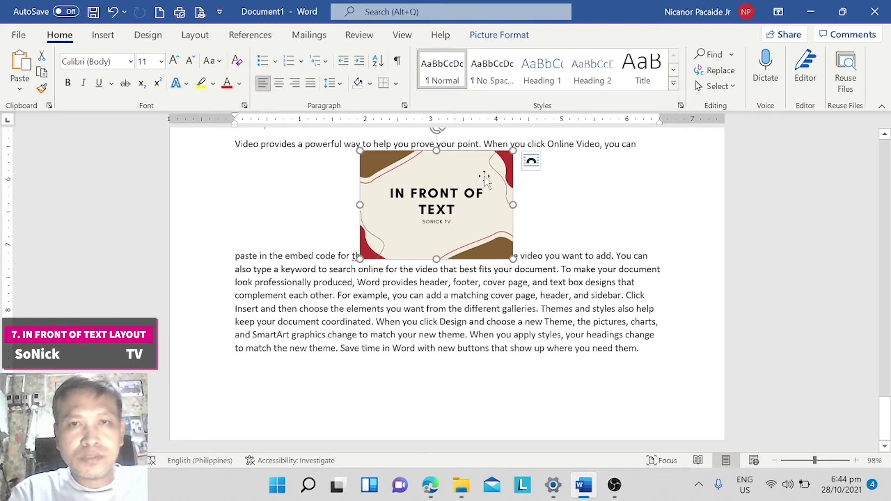
pyautogui.click(531, 162)
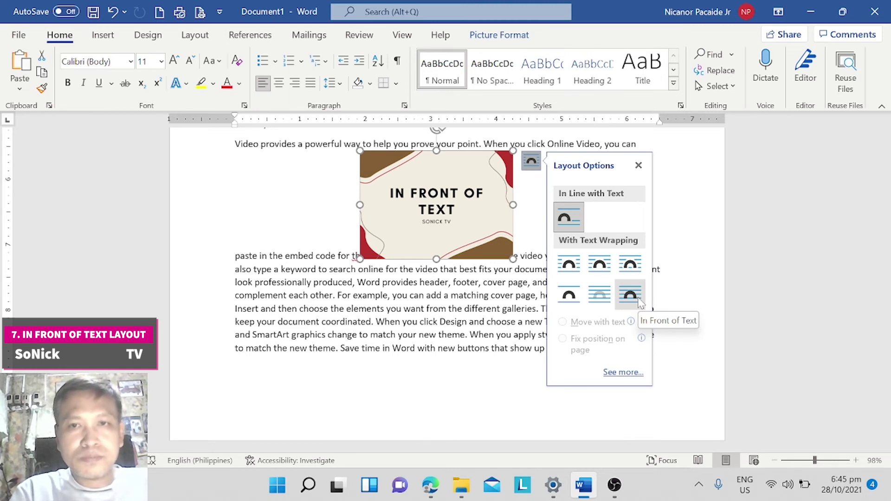
pyautogui.click(630, 294)
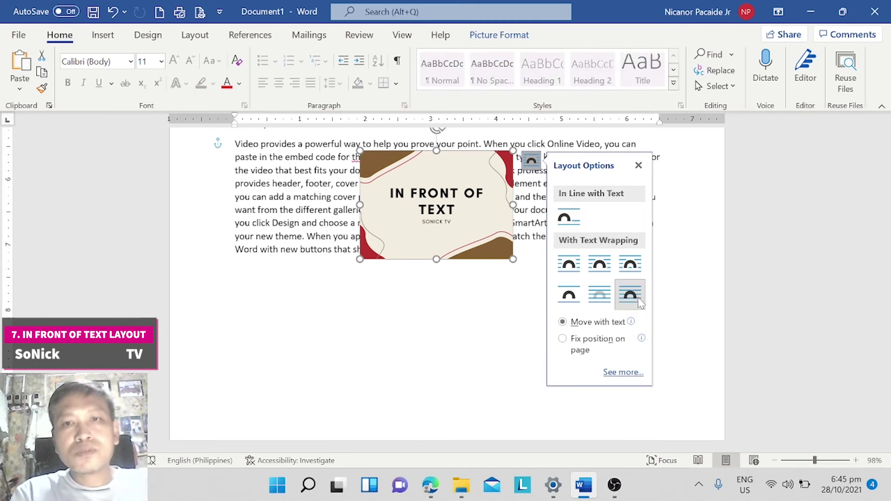
pyautogui.click(235, 270)
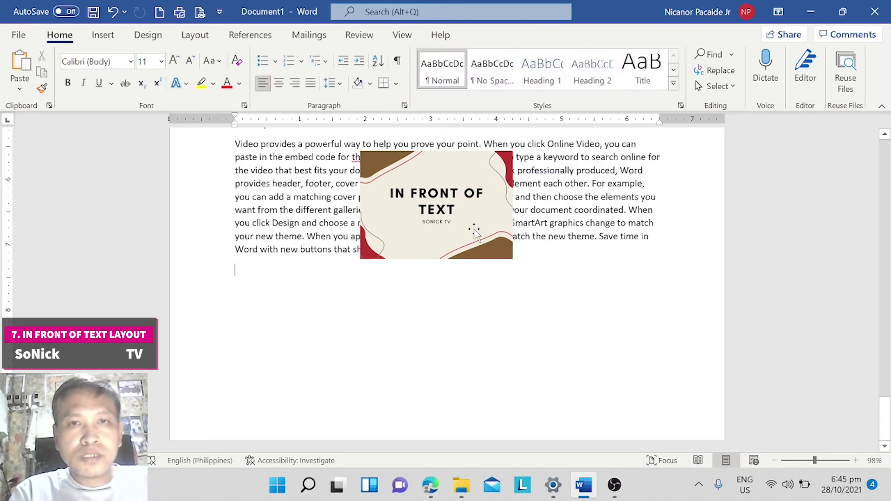
# Nudge the IN FRONT OF TEXT picture slightly up and right over the paragraph text
pyautogui.moveTo(474, 225)
pyautogui.mouseDown()
pyautogui.moveTo(471, 215)
pyautogui.moveTo(555, 211)
pyautogui.moveTo(471, 213)
pyautogui.moveTo(489, 217)
pyautogui.mouseUp()
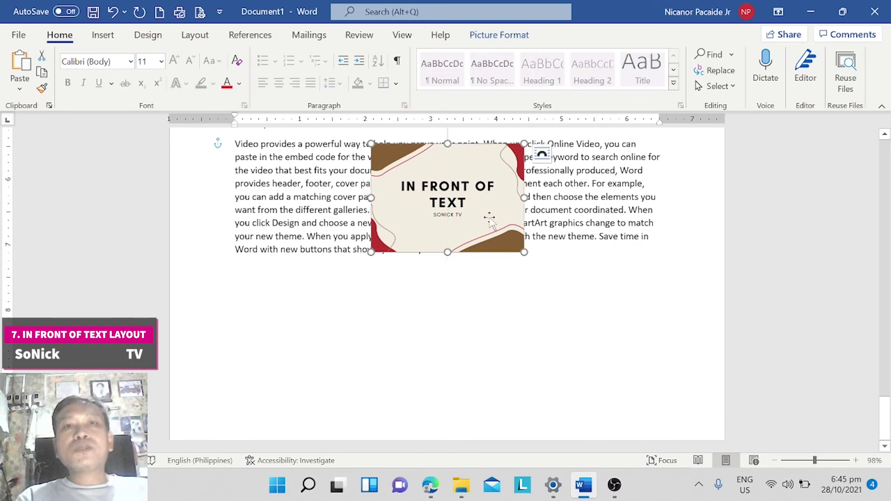